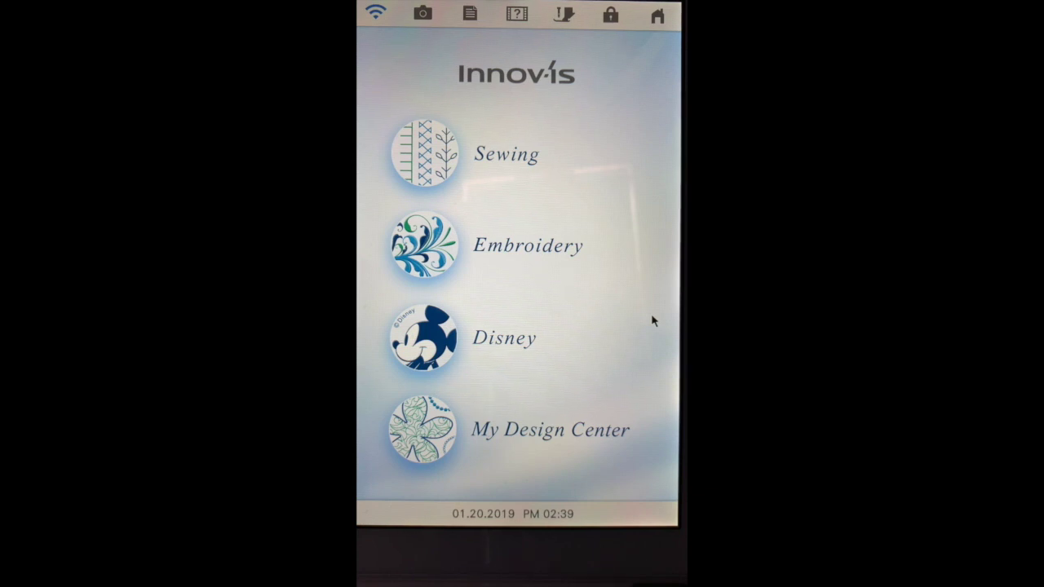
Step: Set the Machine Speaker Volume to 2 in the machine settings, and lower it further to 1
left_click(471, 14)
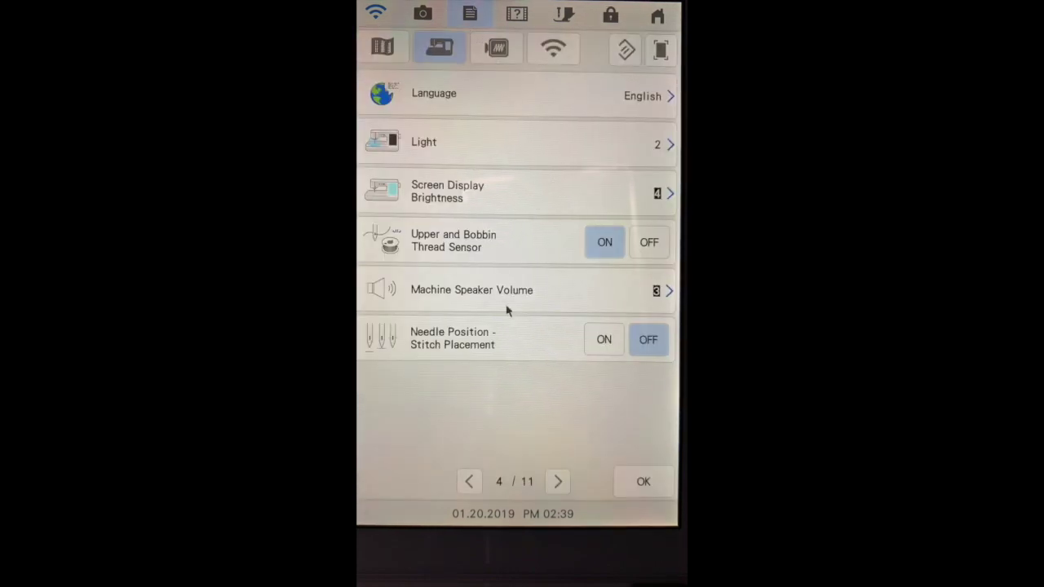
left_click(667, 292)
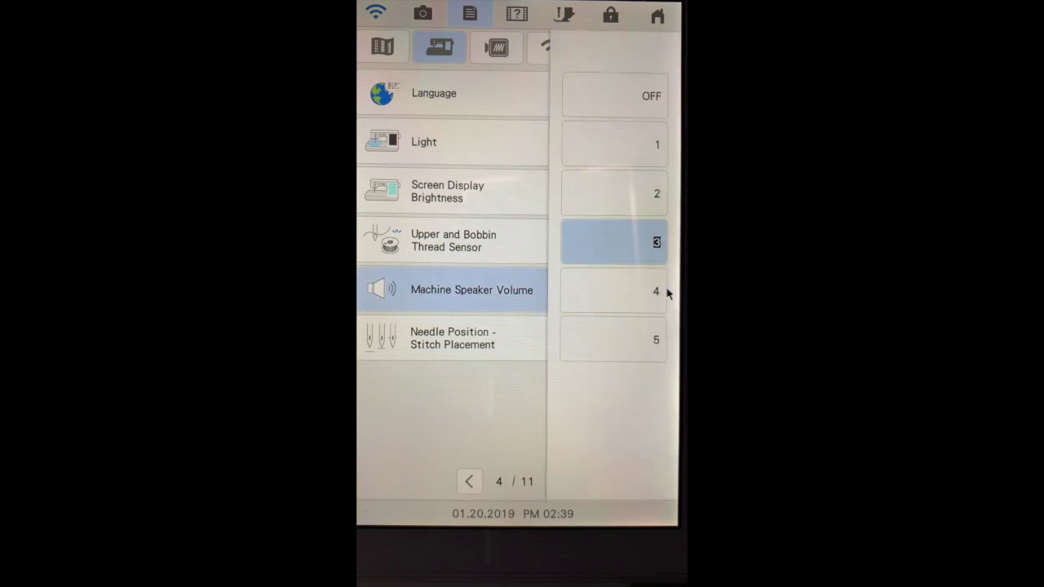
left_click(656, 194)
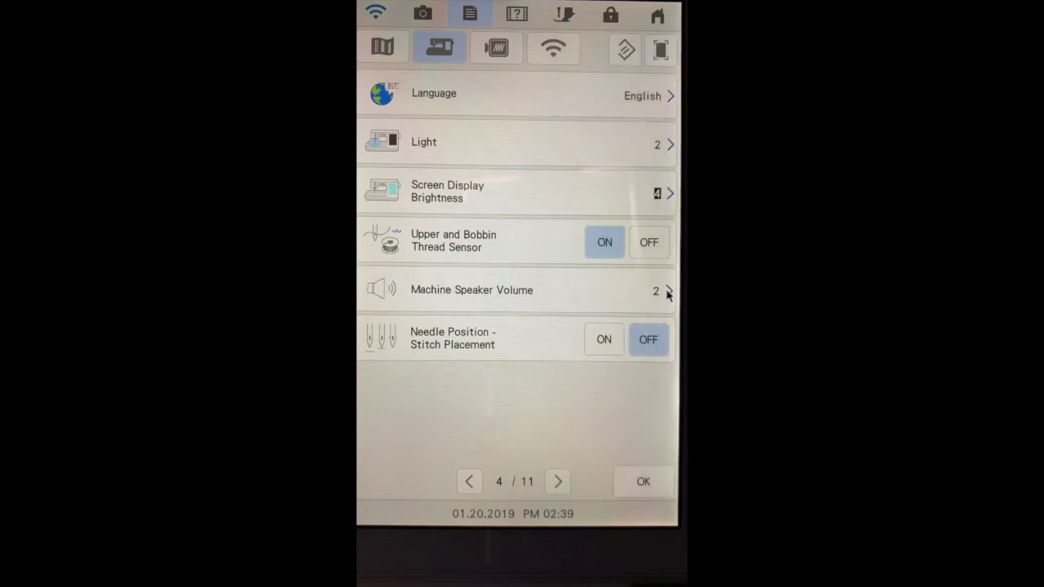
left_click(667, 292)
left_click(650, 147)
Step: View the embroidery settings, the wireless LAN settings and the first page of the sewing settings
left_click(500, 51)
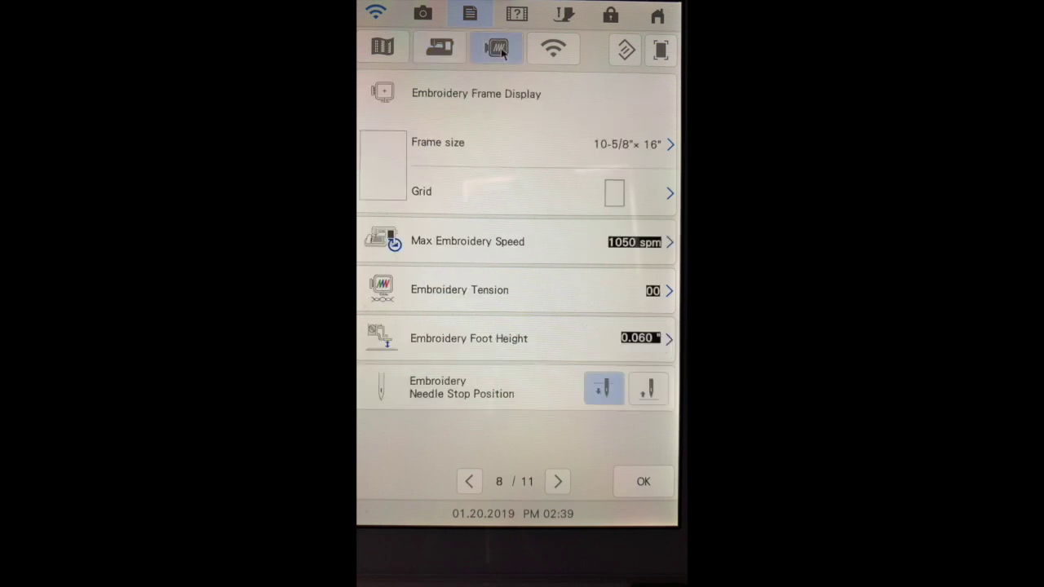
left_click(551, 50)
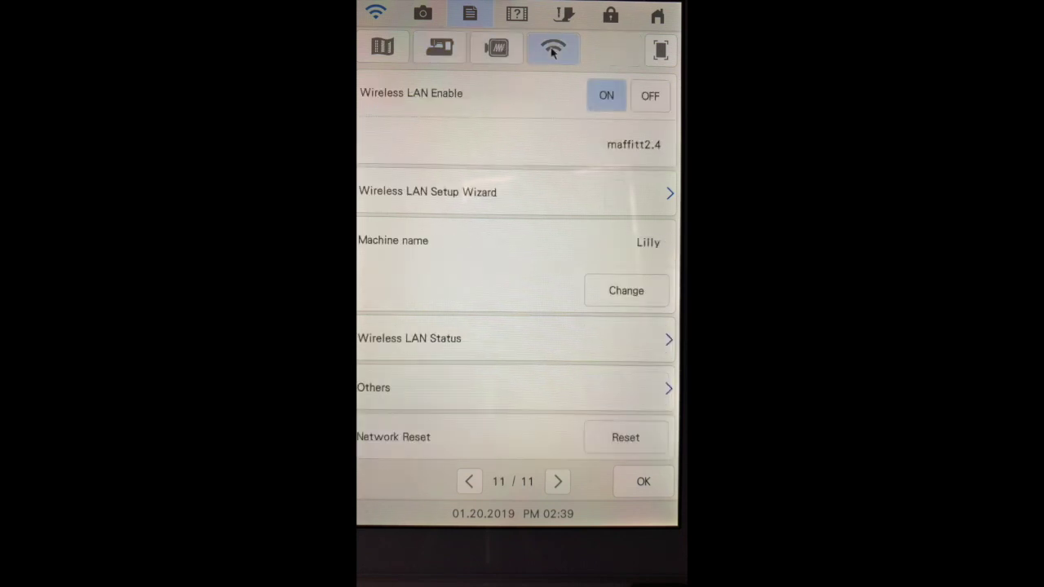
left_click(383, 49)
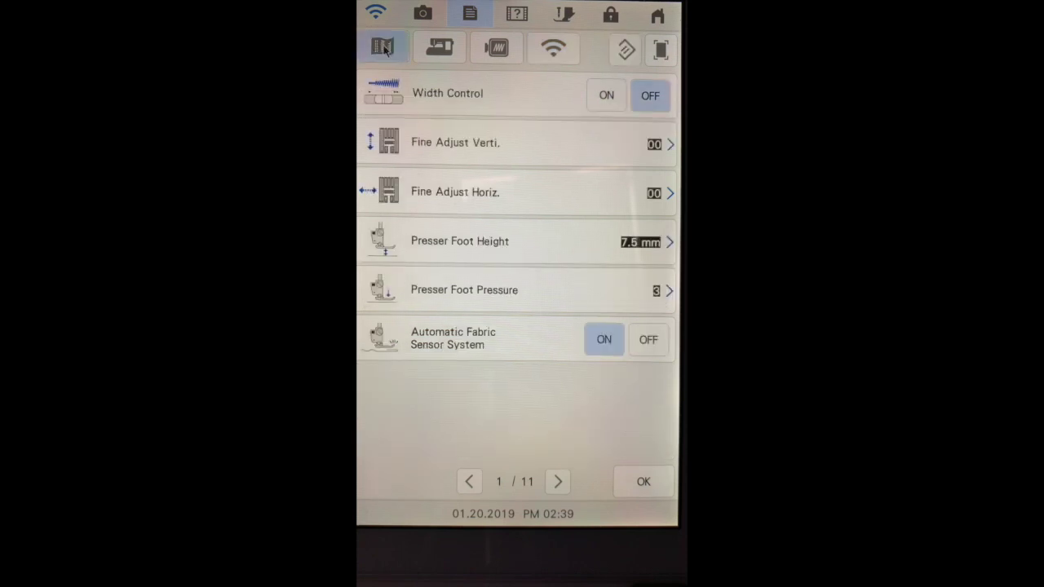
Step: Reset only the sewing settings to their defaults
left_click(626, 52)
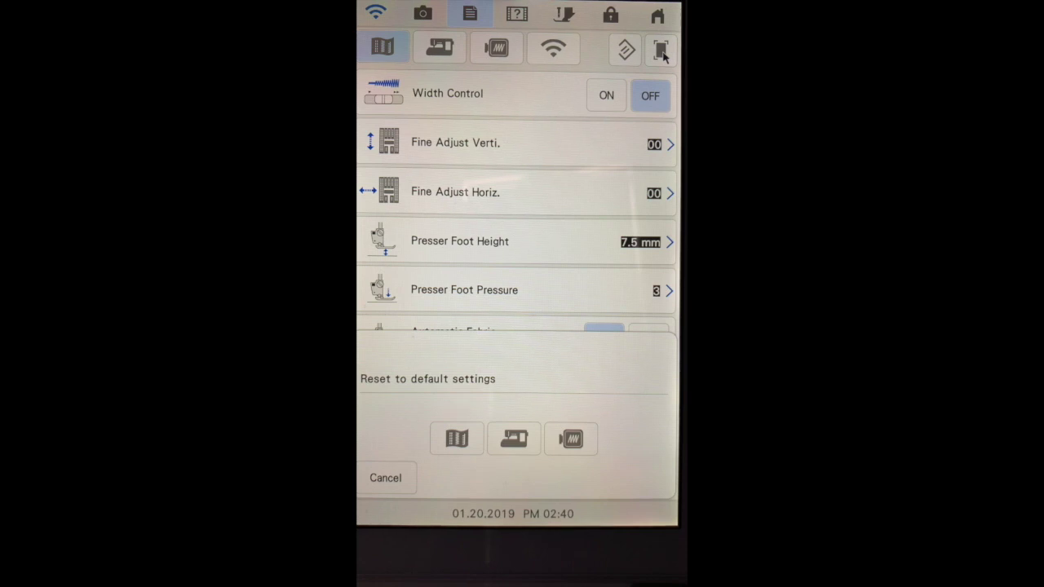
left_click(459, 450)
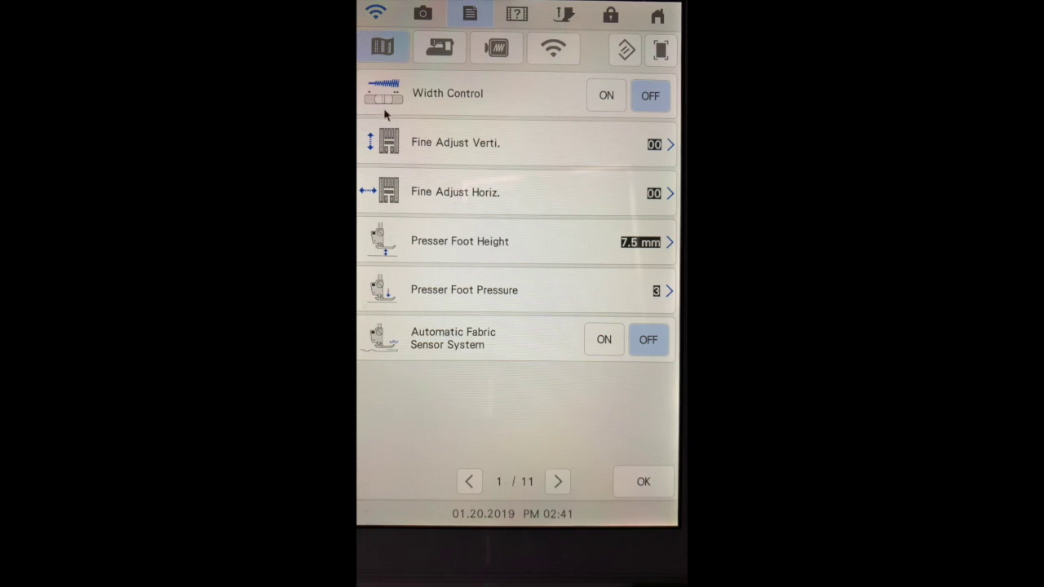
Step: Turn Width Control on and back off in the sewing settings
left_click(605, 94)
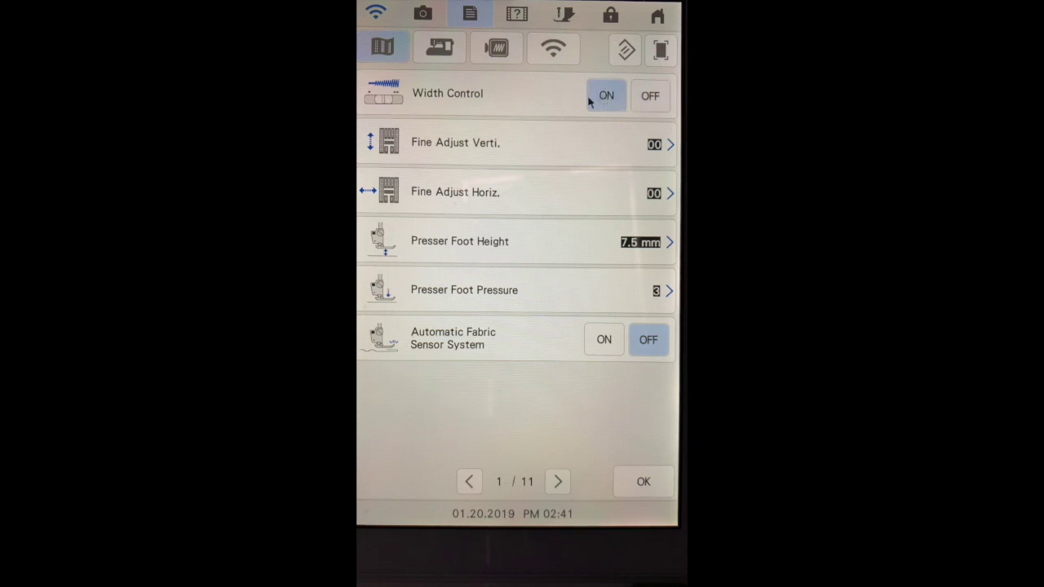
left_click(655, 100)
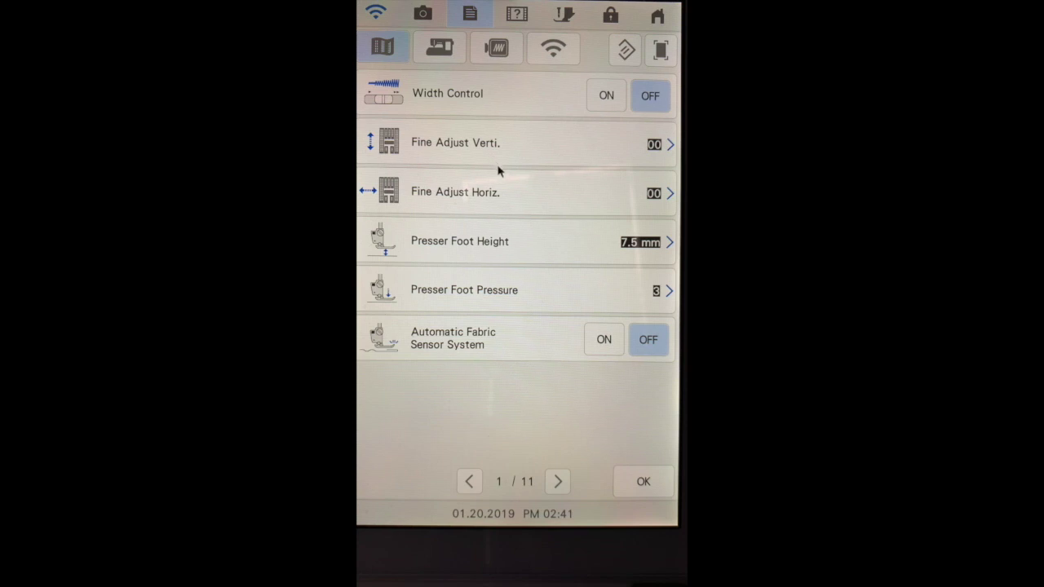
Step: Examine the range of values offered for Fine Adjust Verti., leave it unchanged and close the settings
left_click(667, 145)
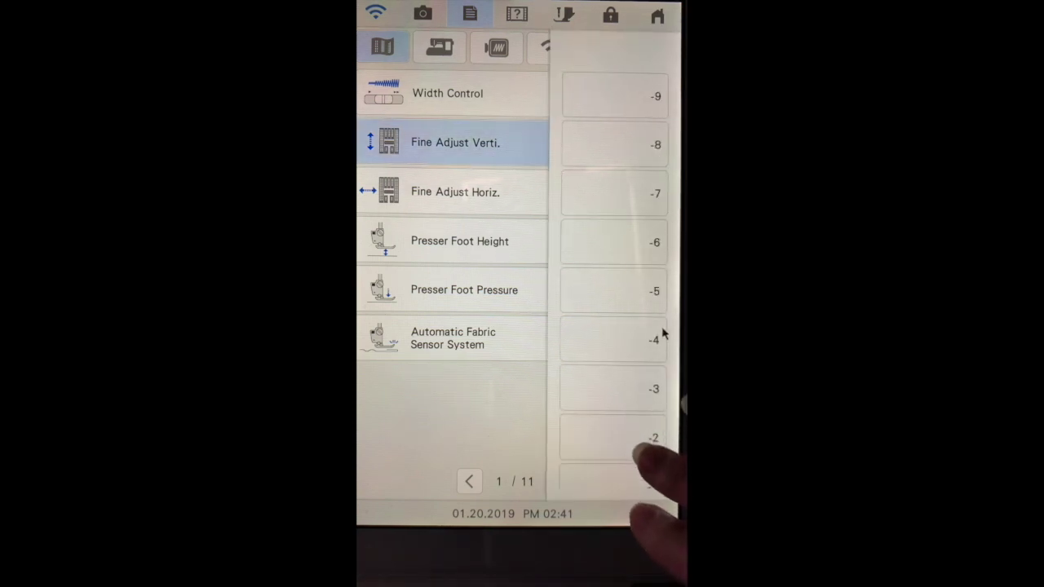
scroll(663, 333, "down", 5)
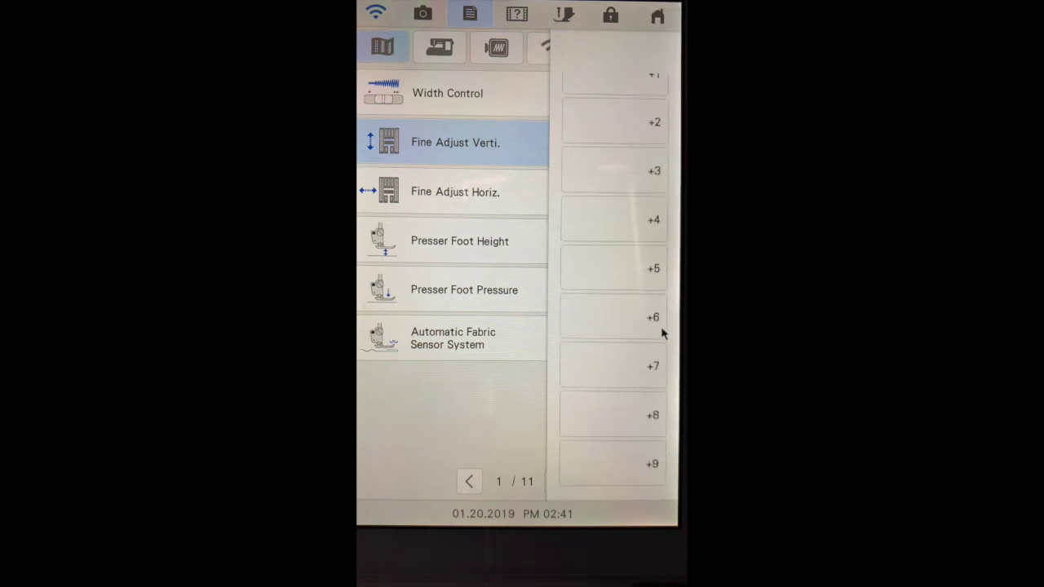
left_click(534, 157)
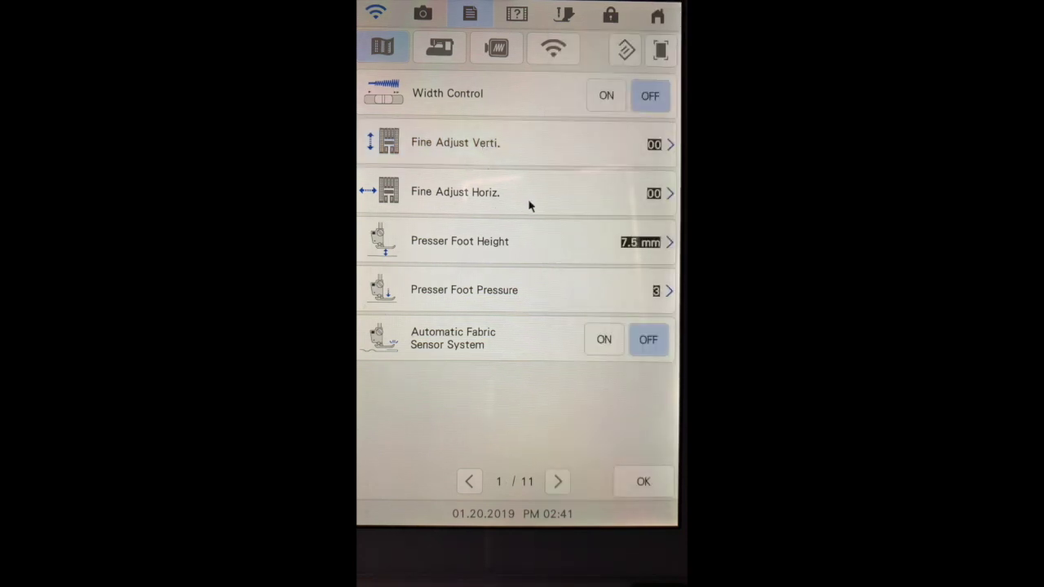
left_click(643, 483)
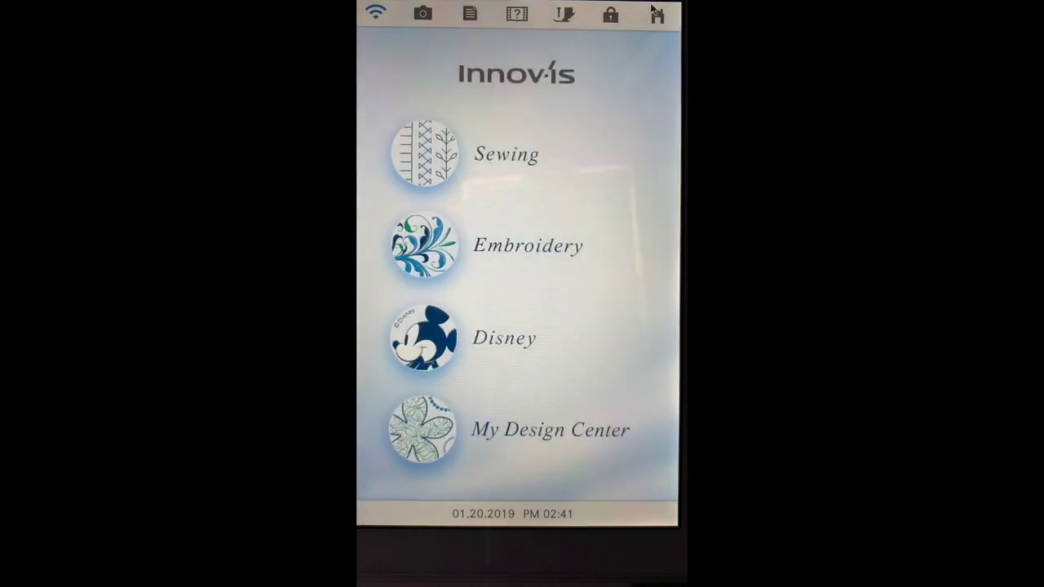
Step: Open the sewing mode and select decorative stitch 8-30 from category 8 of the Character Decorative Stitches
left_click(436, 170)
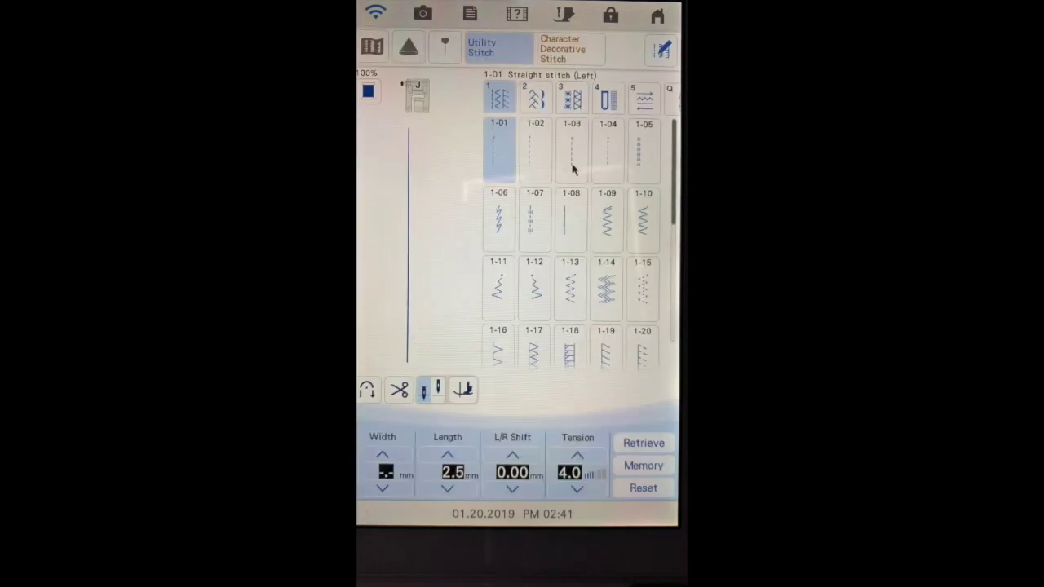
left_click(581, 59)
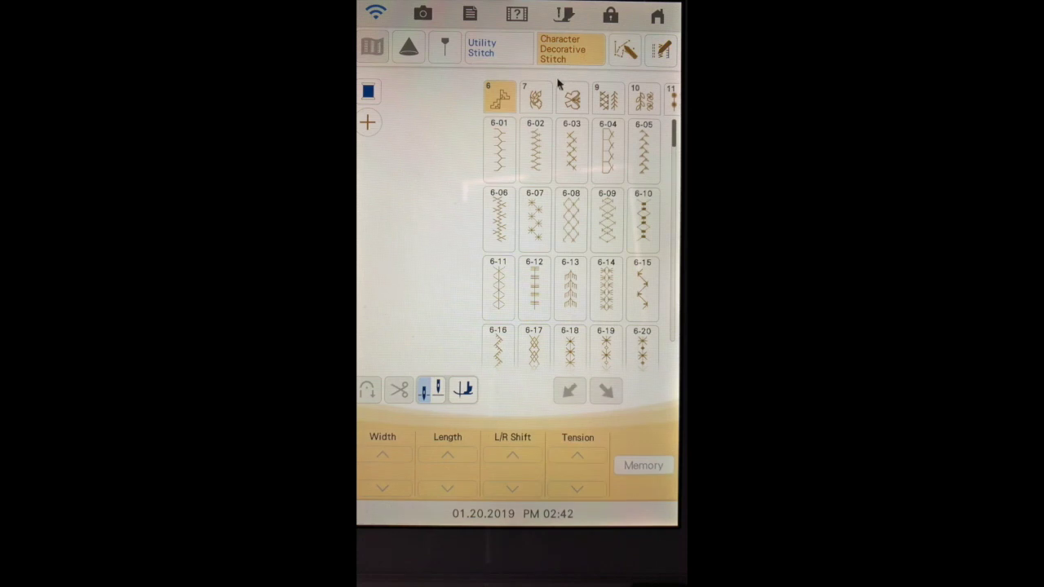
left_click(575, 104)
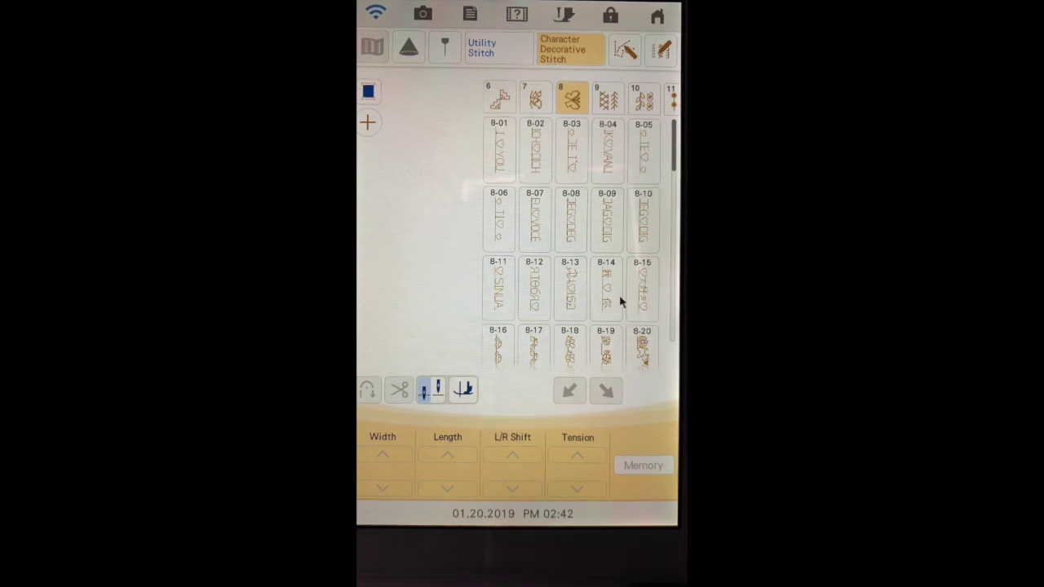
scroll(620, 302, "down", 3)
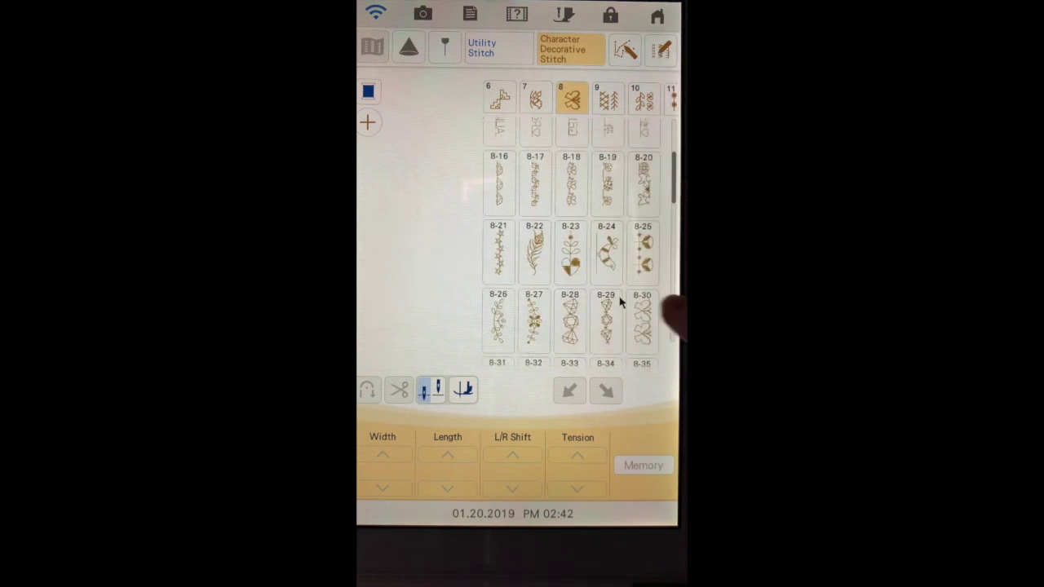
scroll(620, 302, "up", 1)
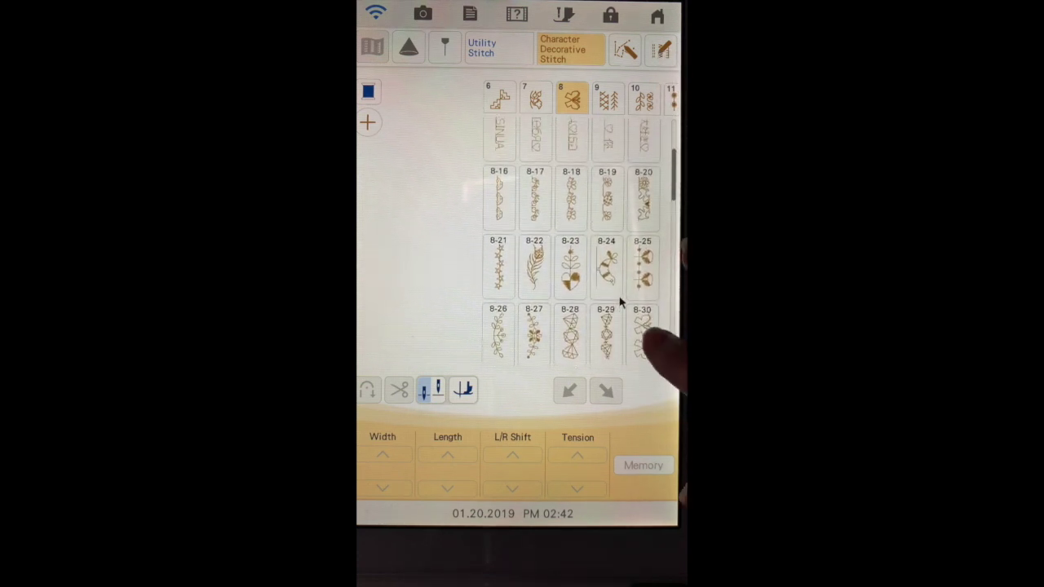
left_click(642, 333)
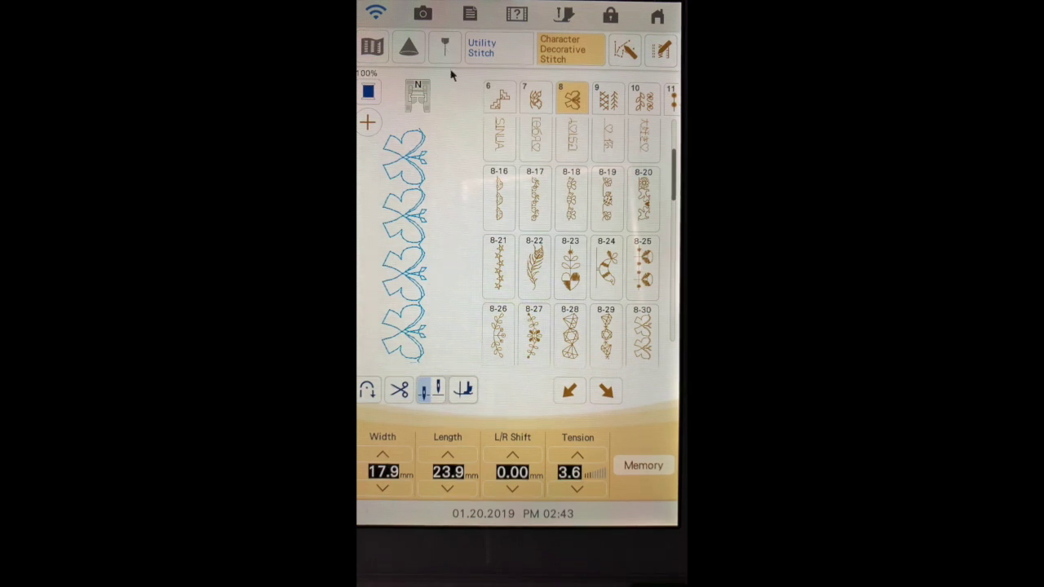
Step: Examine the options offered for Presser Foot Height and Presser Foot Pressure in the sewing settings, without changing either
left_click(470, 15)
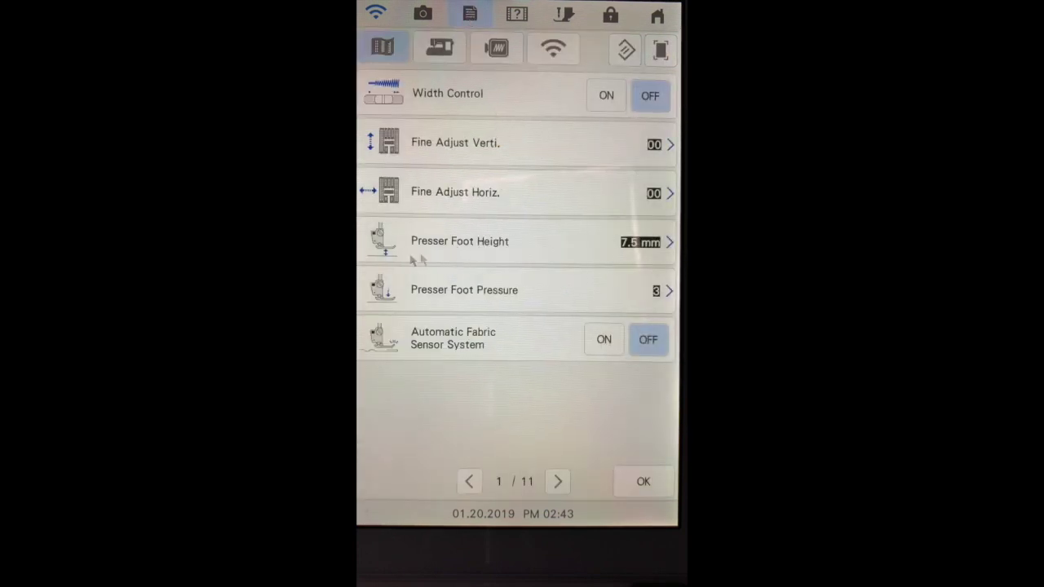
left_click(669, 242)
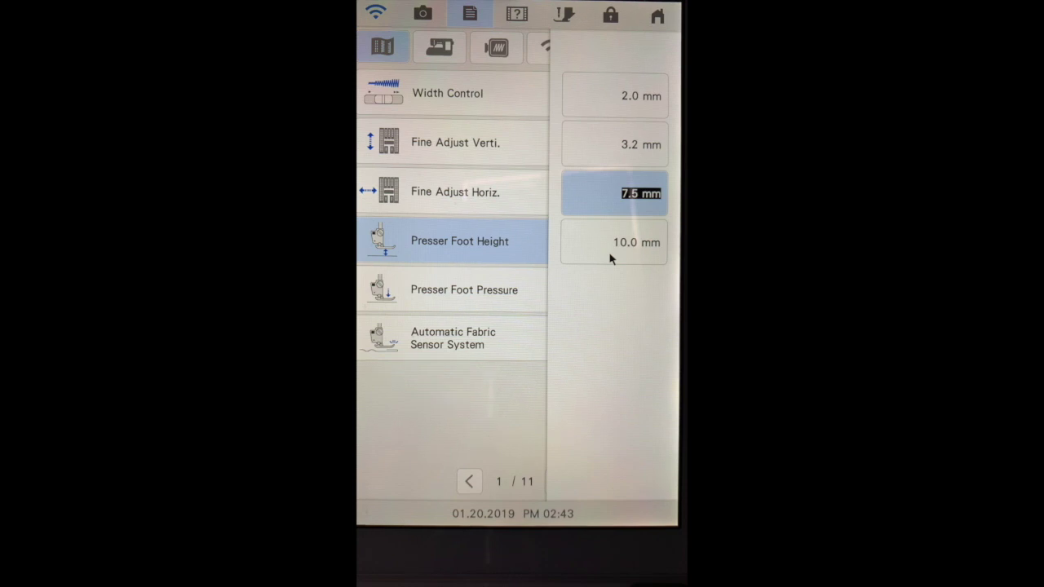
left_click(482, 244)
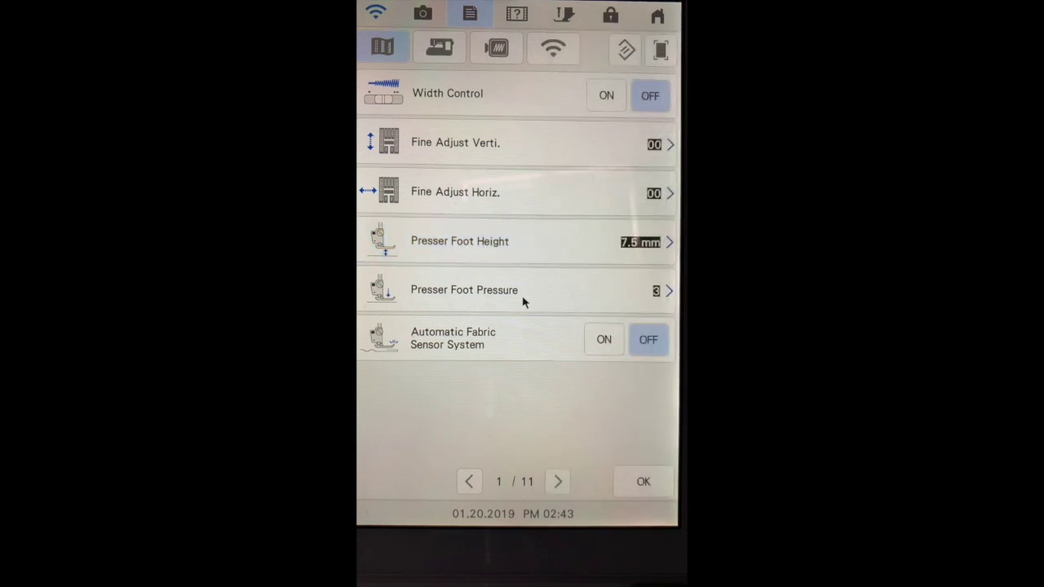
left_click(668, 291)
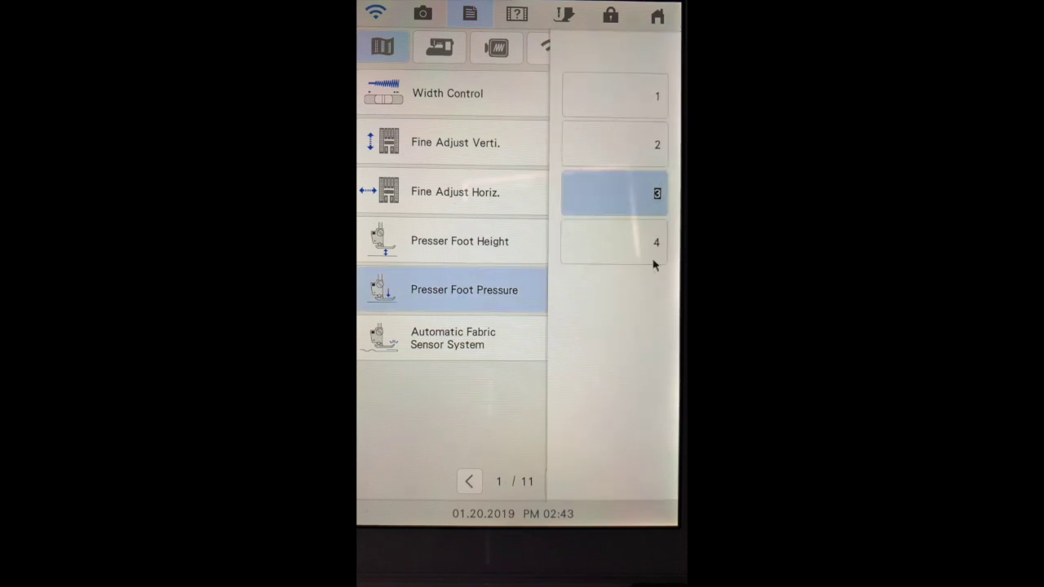
left_click(490, 251)
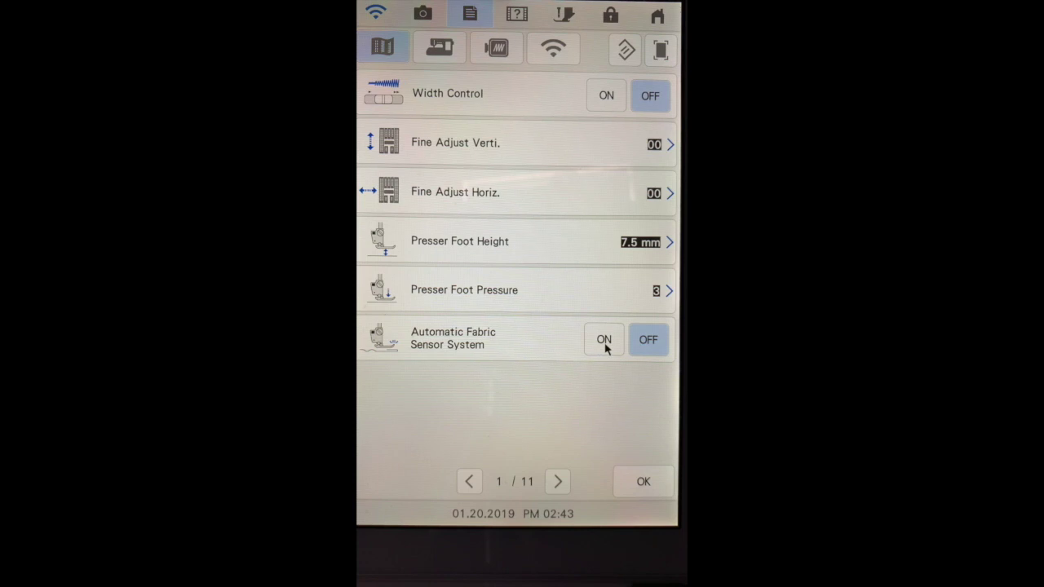
Step: Turn on the Automatic Fabric Sensor System, set the needle's Initial Position to the middle and close the settings
left_click(605, 344)
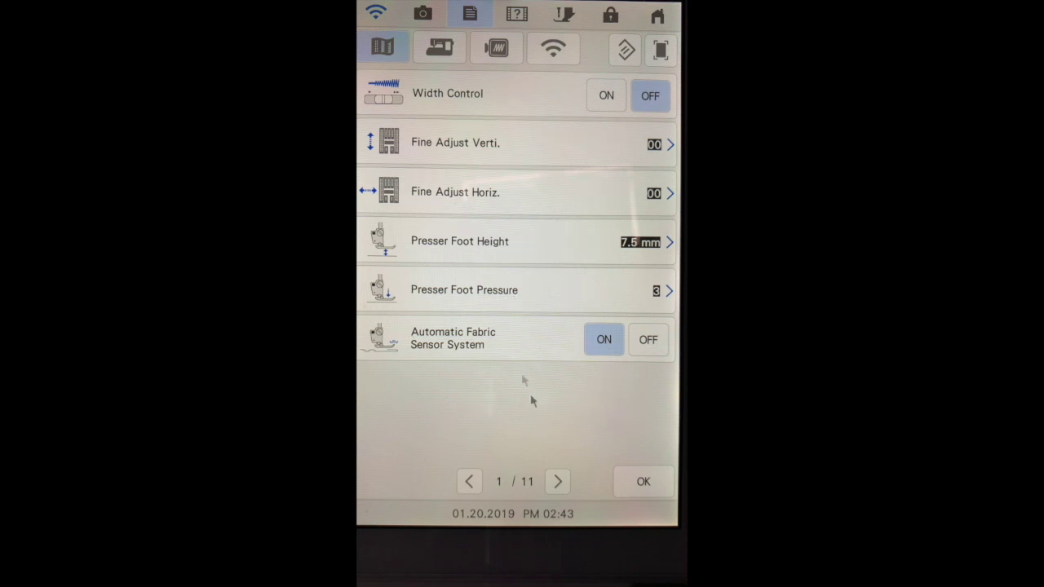
left_click(561, 486)
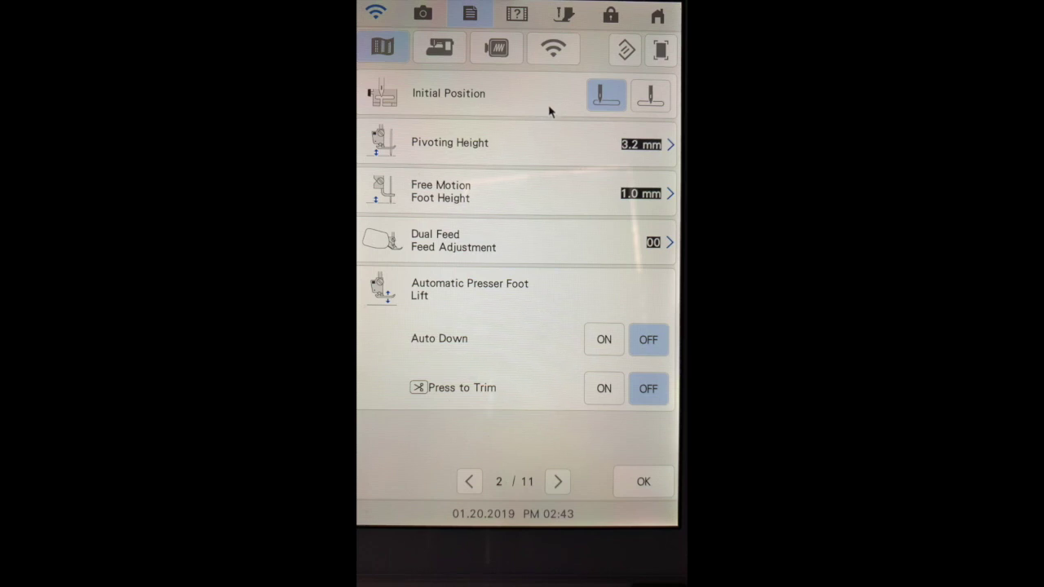
left_click(653, 99)
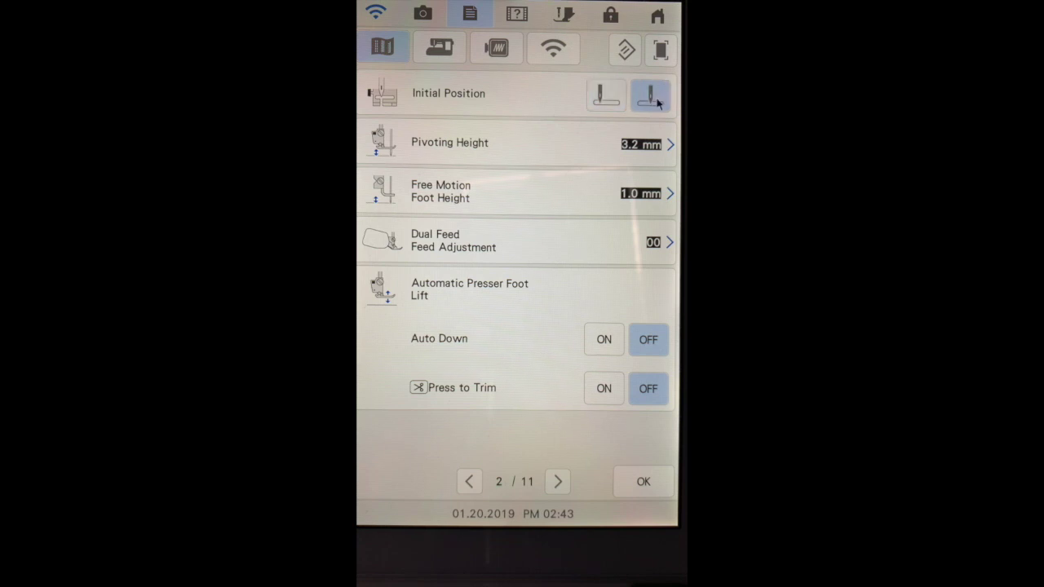
left_click(659, 490)
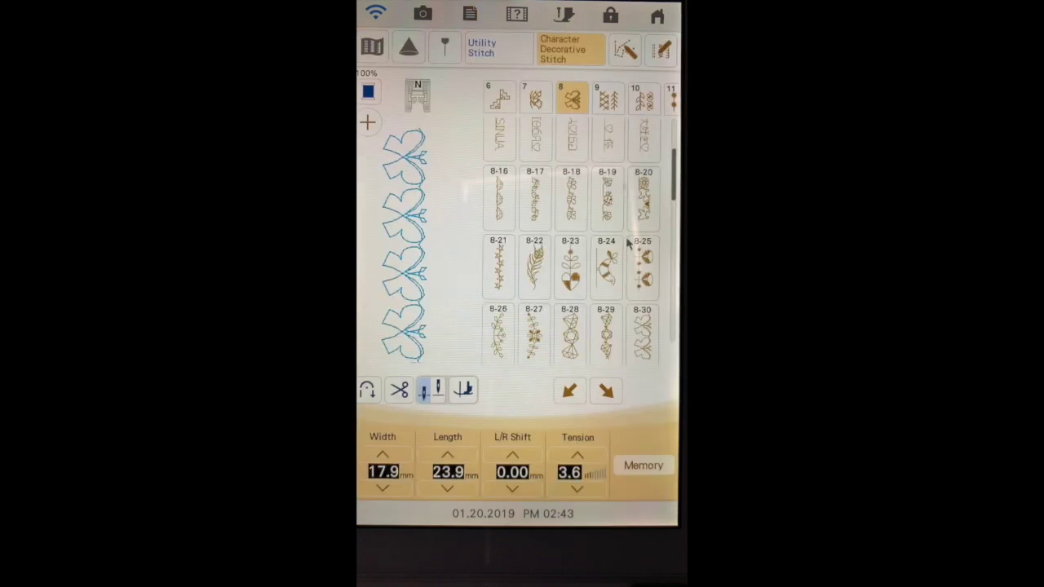
Step: Switch to the utility stitches, discarding the current decorative stitch selection, and display the Q stitch category
left_click(501, 59)
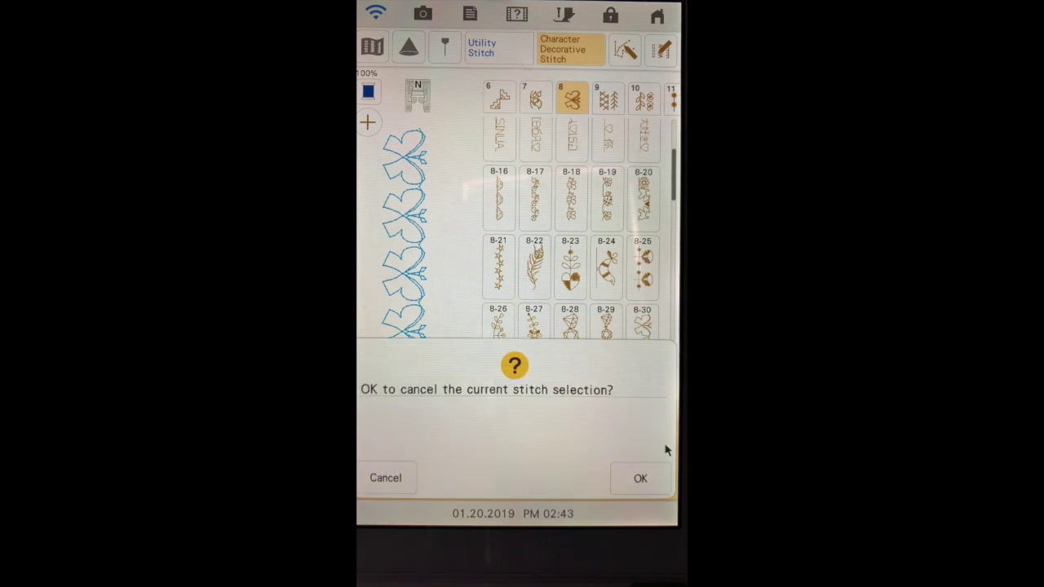
left_click(640, 481)
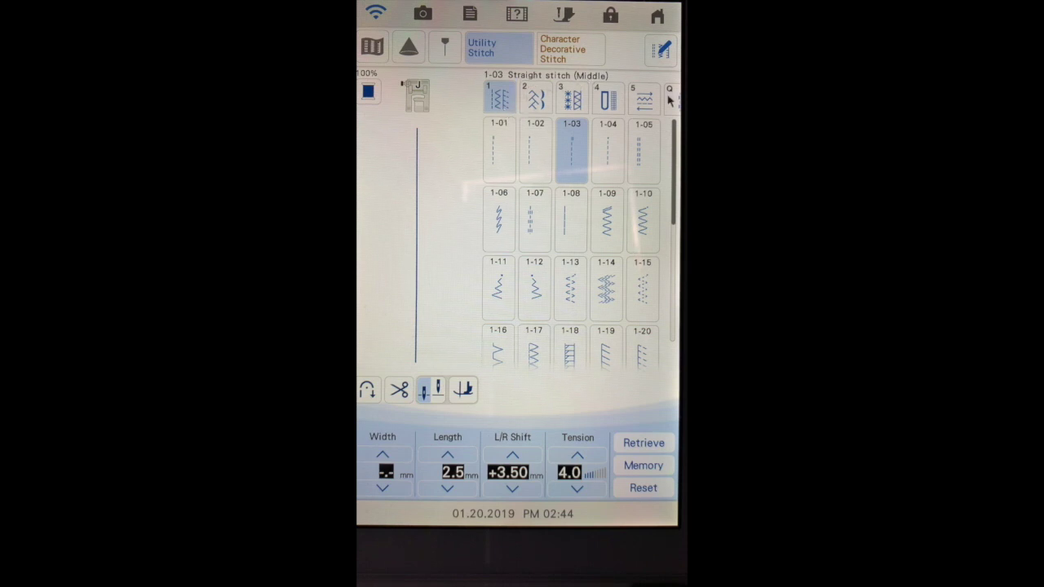
left_click(669, 99)
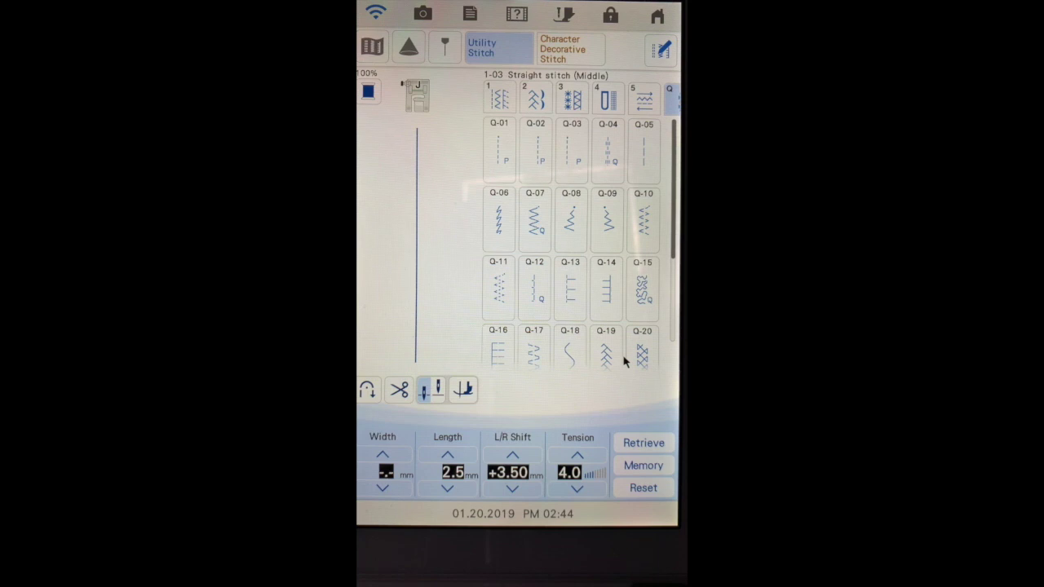
Step: Examine the options offered for Pivoting Height in the sewing settings, and close the settings without choosing a new value
left_click(477, 11)
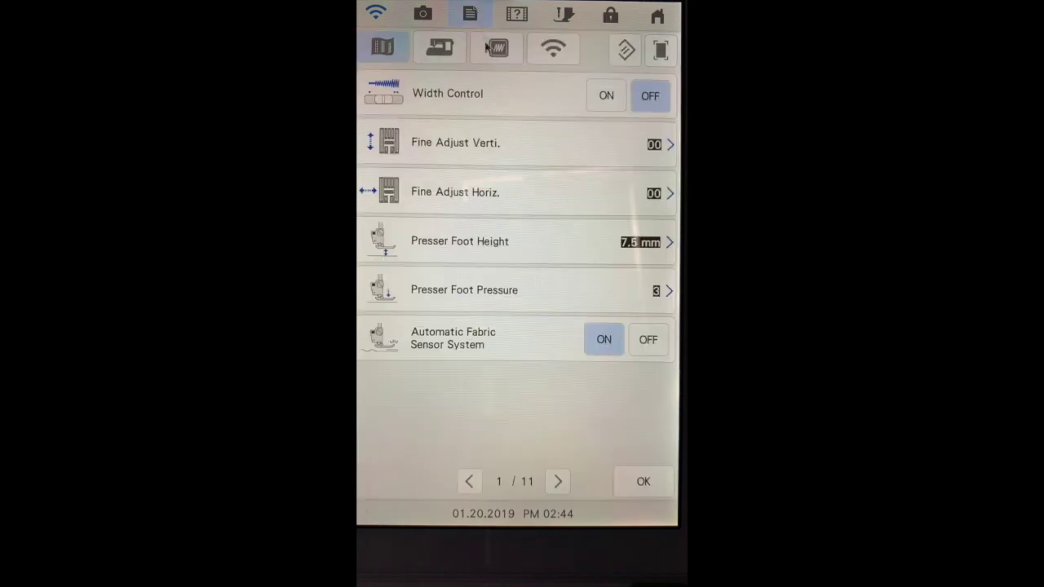
left_click(558, 485)
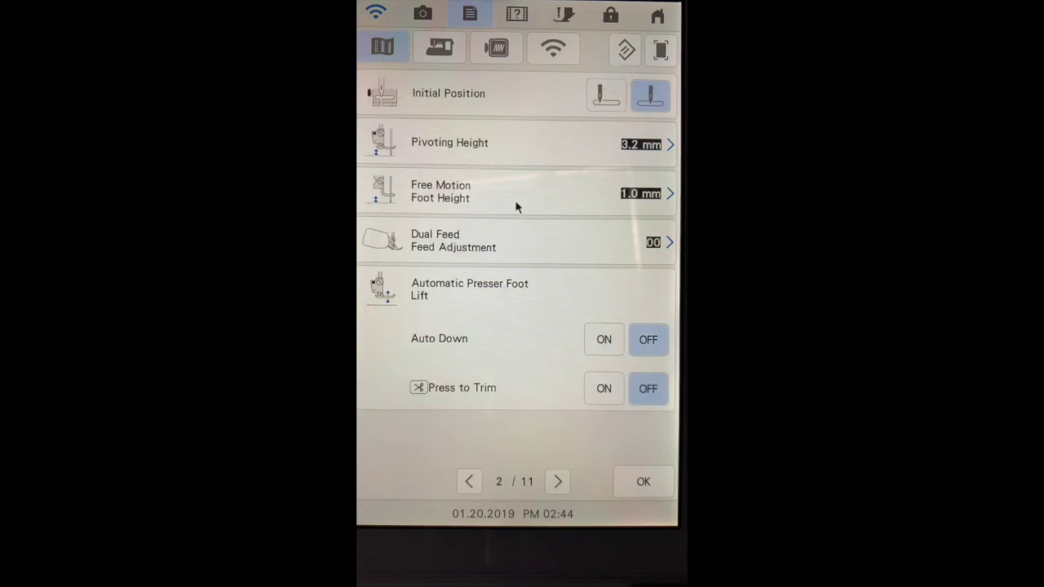
left_click(669, 153)
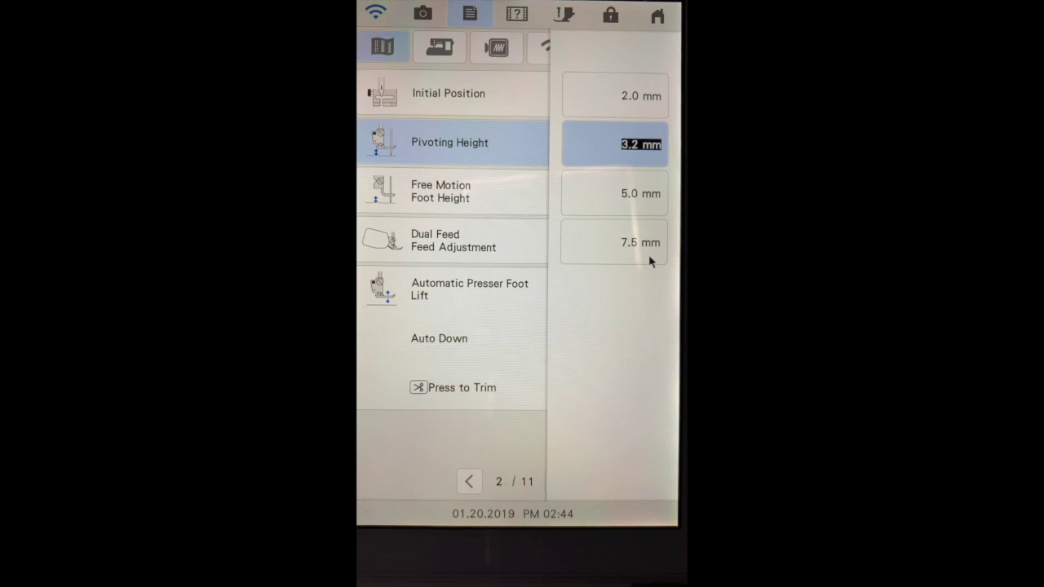
left_click(519, 149)
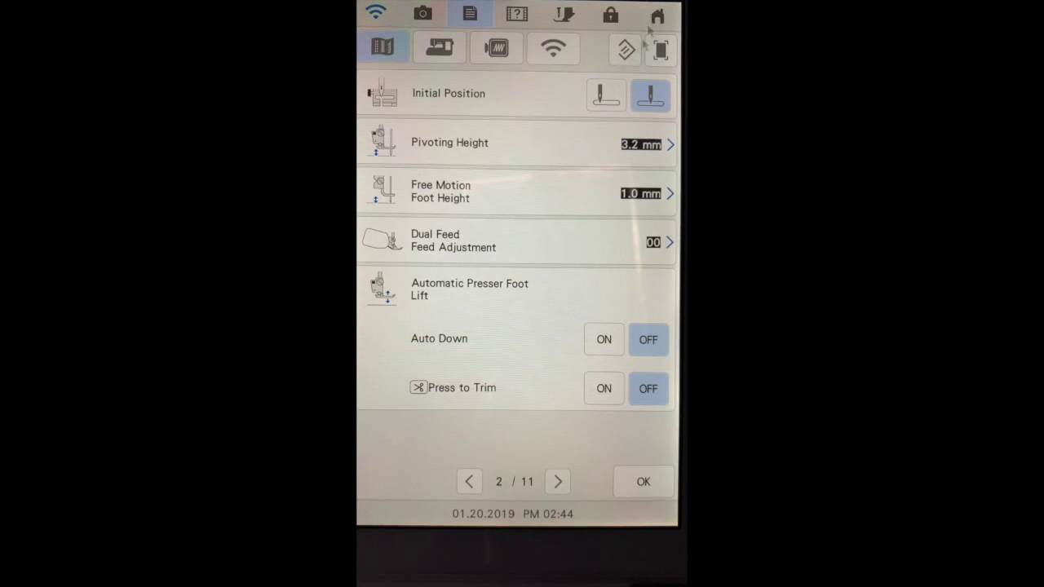
left_click(635, 491)
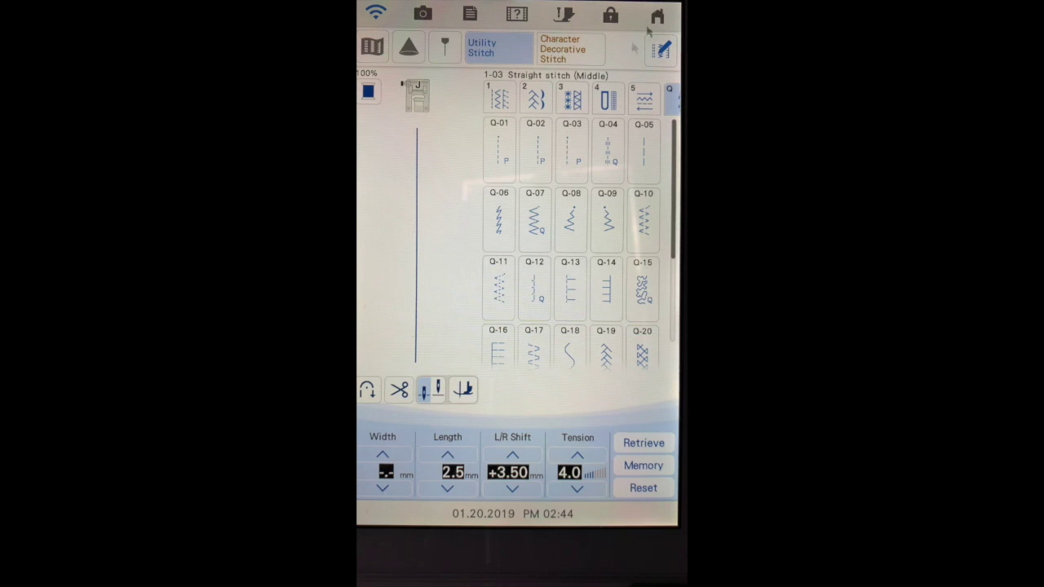
Step: Toggle the needle stop position to up and back to down, and turn on the pivot function
left_click(468, 394)
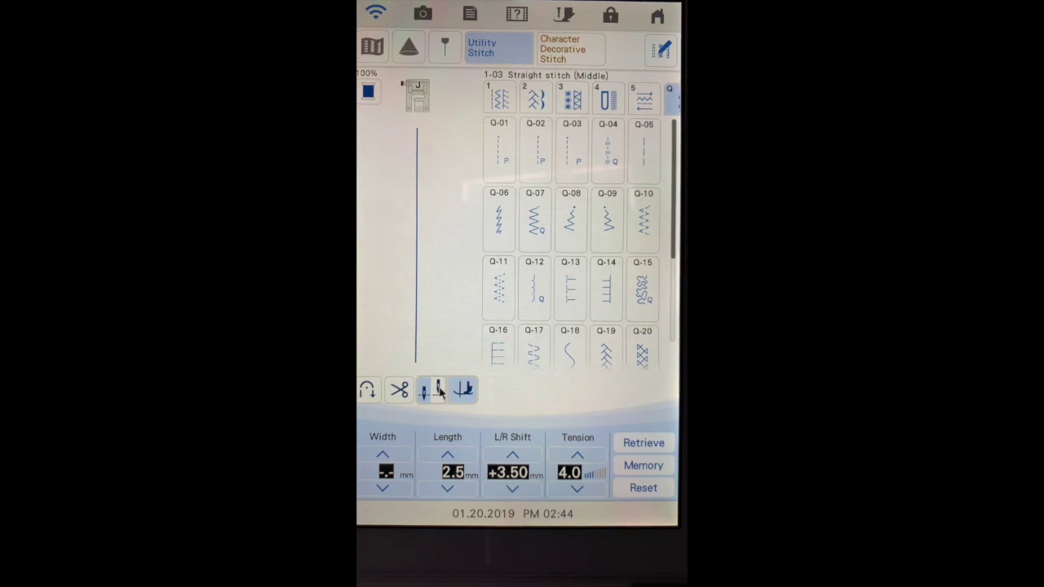
left_click(438, 395)
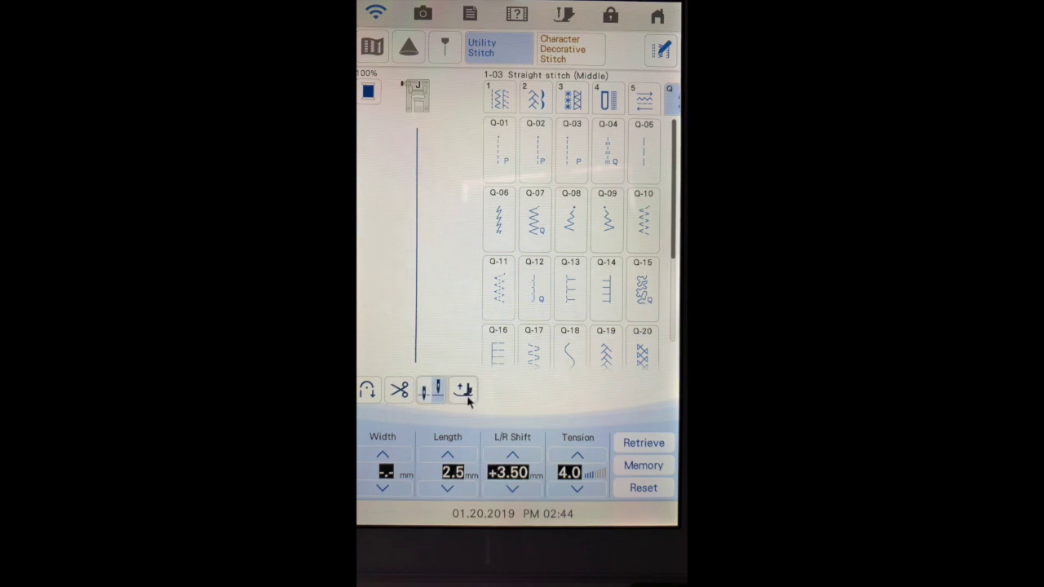
left_click(423, 397)
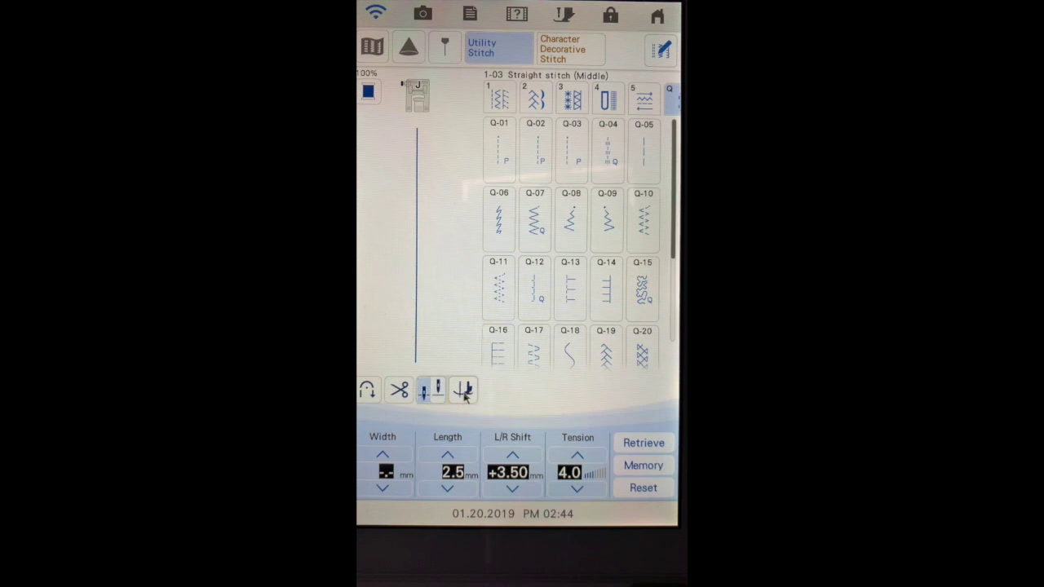
left_click(470, 395)
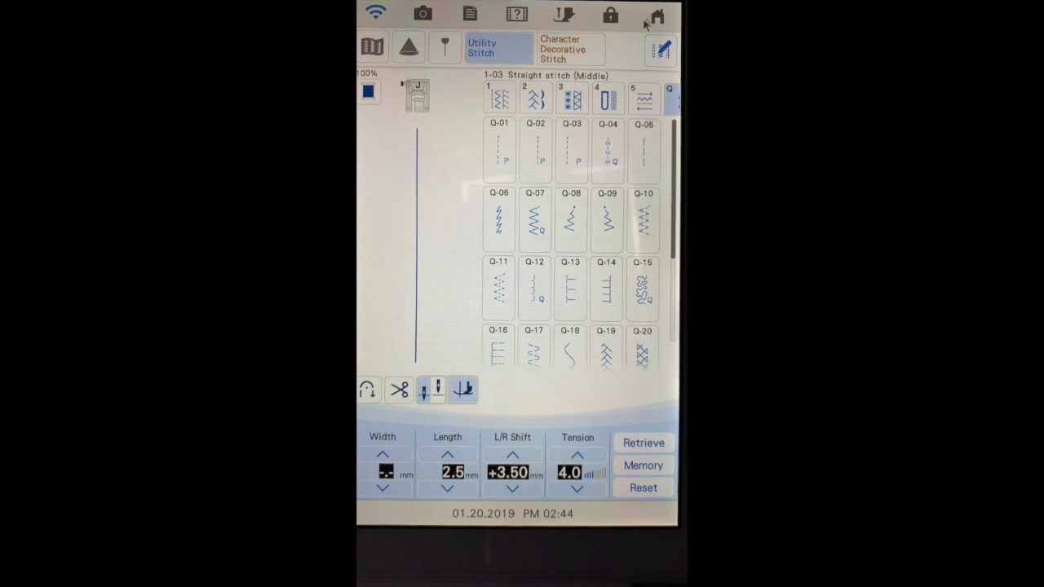
Step: Examine the options offered for Free Motion Foot Height in the sewing settings, and close the settings without choosing a new value
left_click(471, 15)
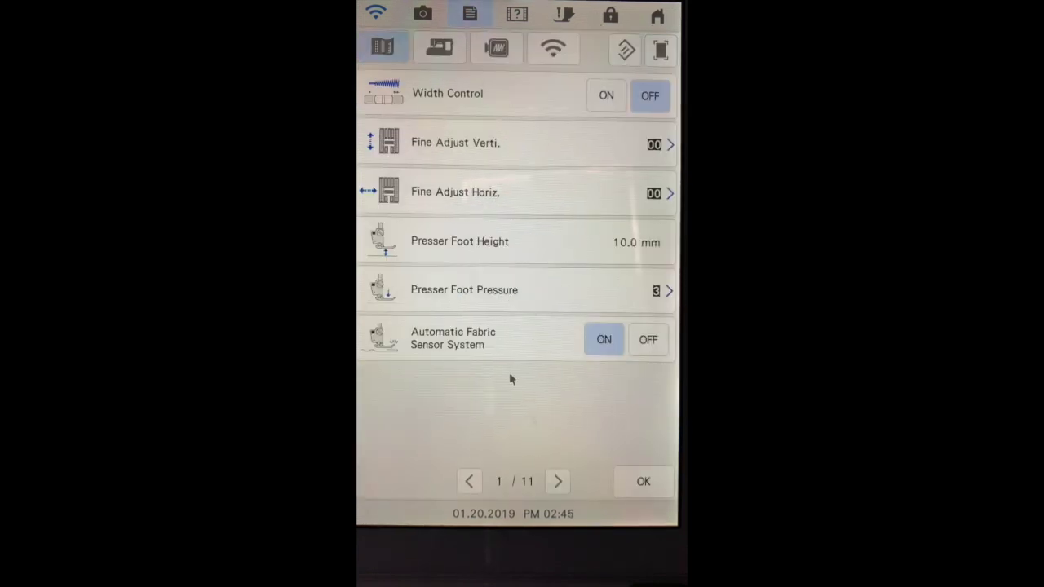
left_click(557, 482)
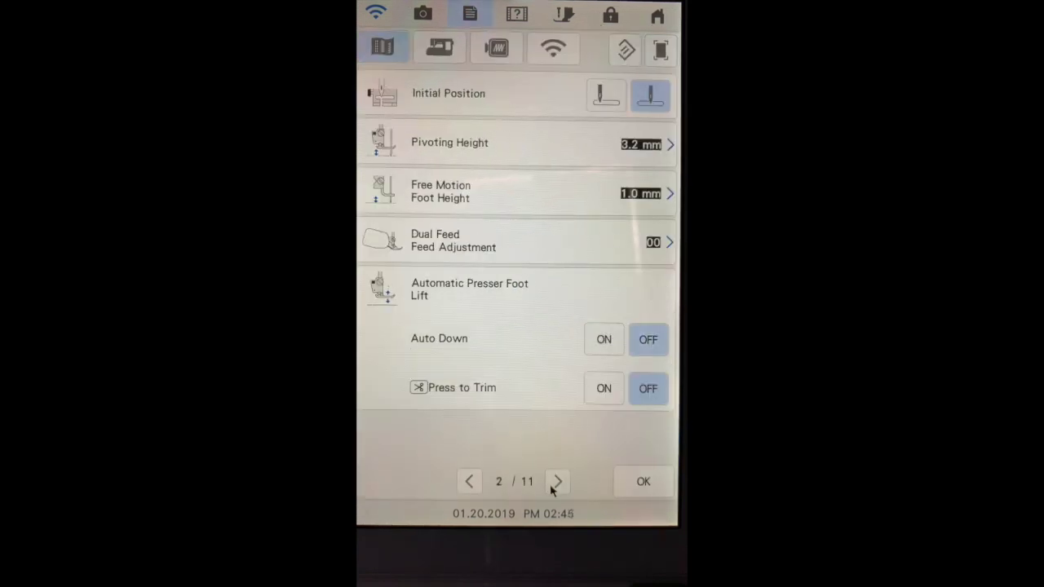
left_click(669, 197)
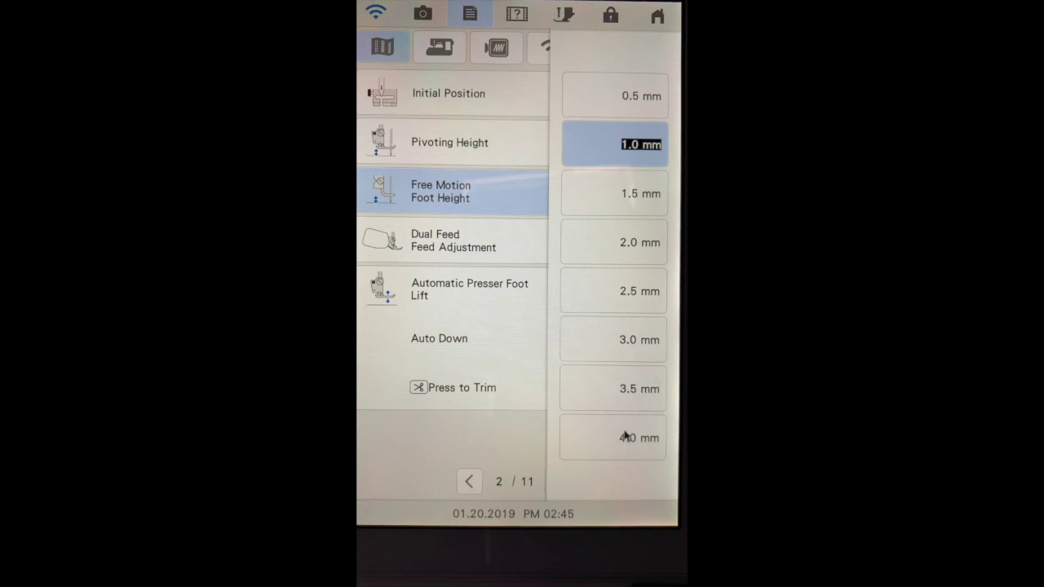
left_click(501, 200)
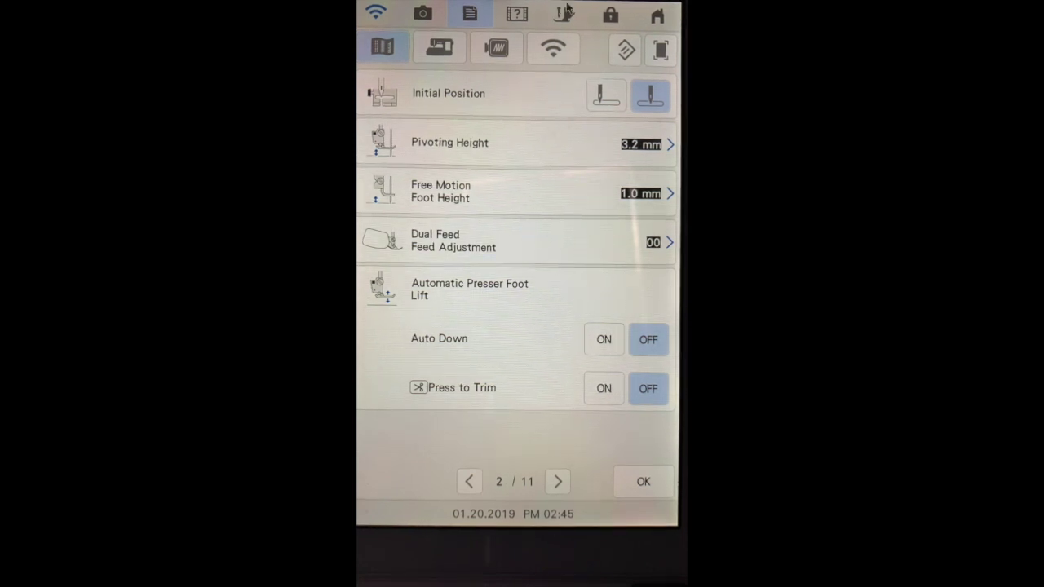
left_click(643, 490)
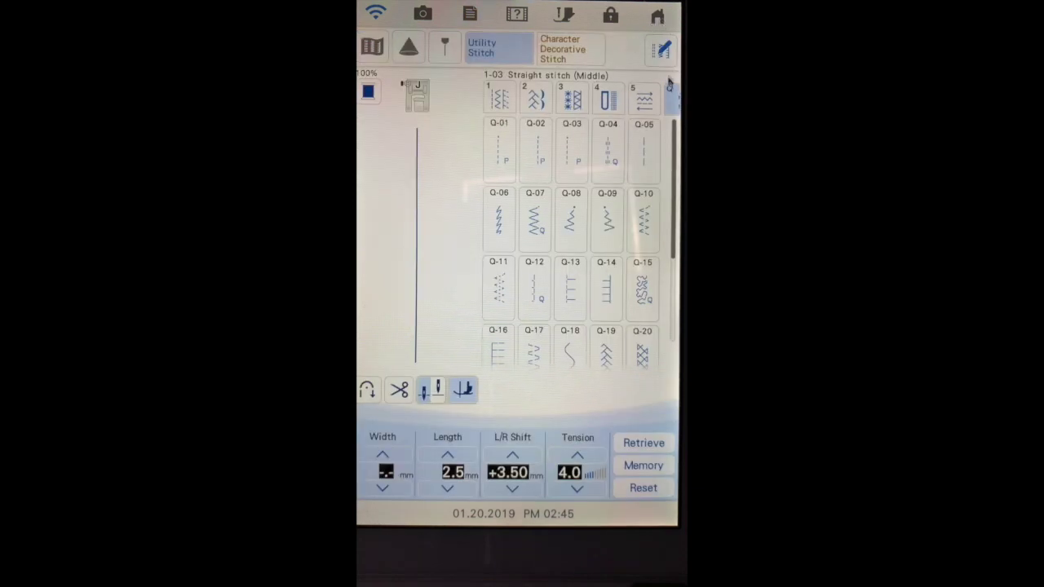
Step: Show the stitch editing tools for the straight stitch and switch free motion mode on and back off
left_click(663, 52)
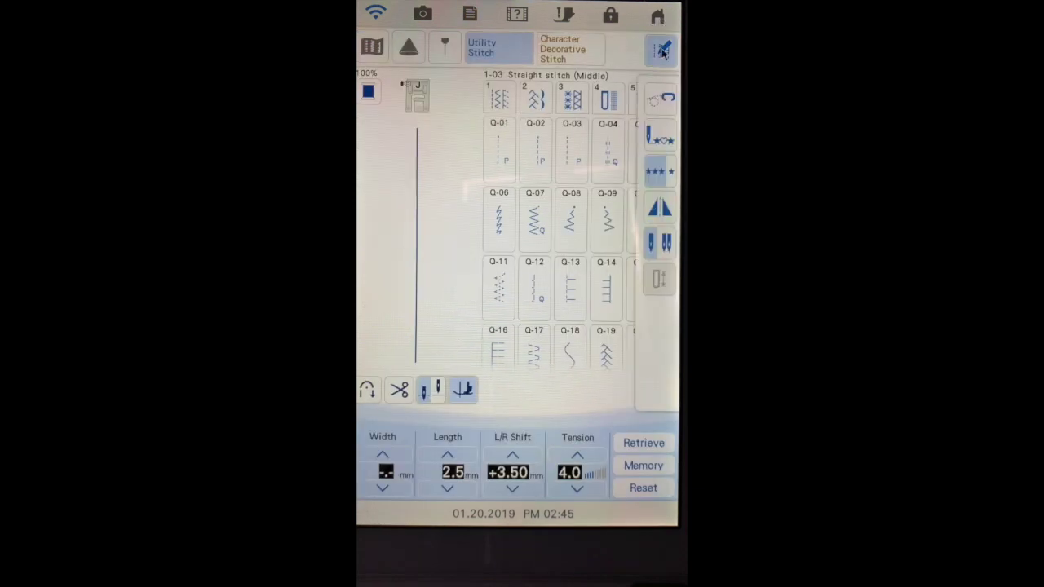
left_click(659, 101)
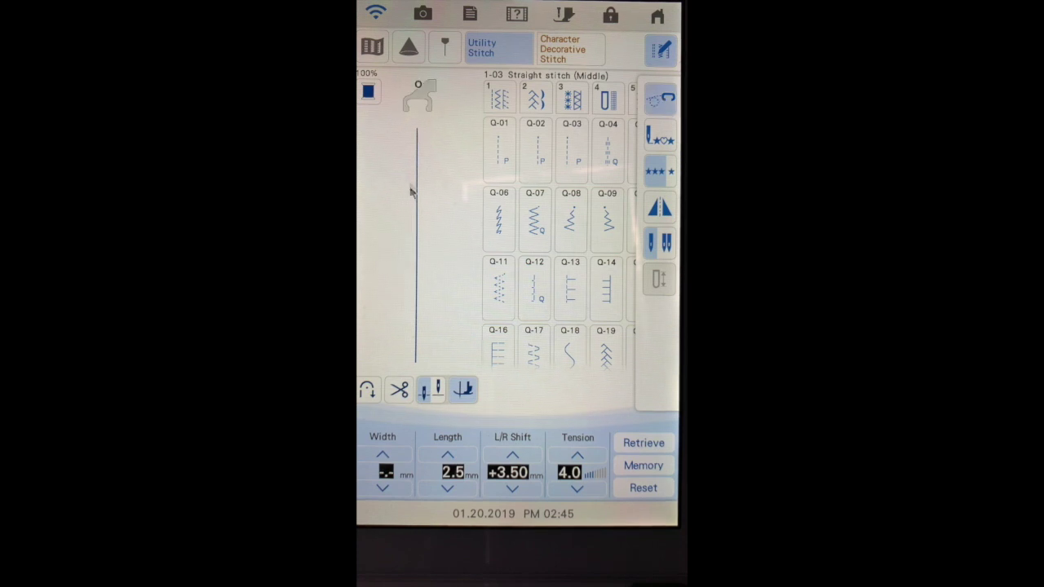
left_click(662, 101)
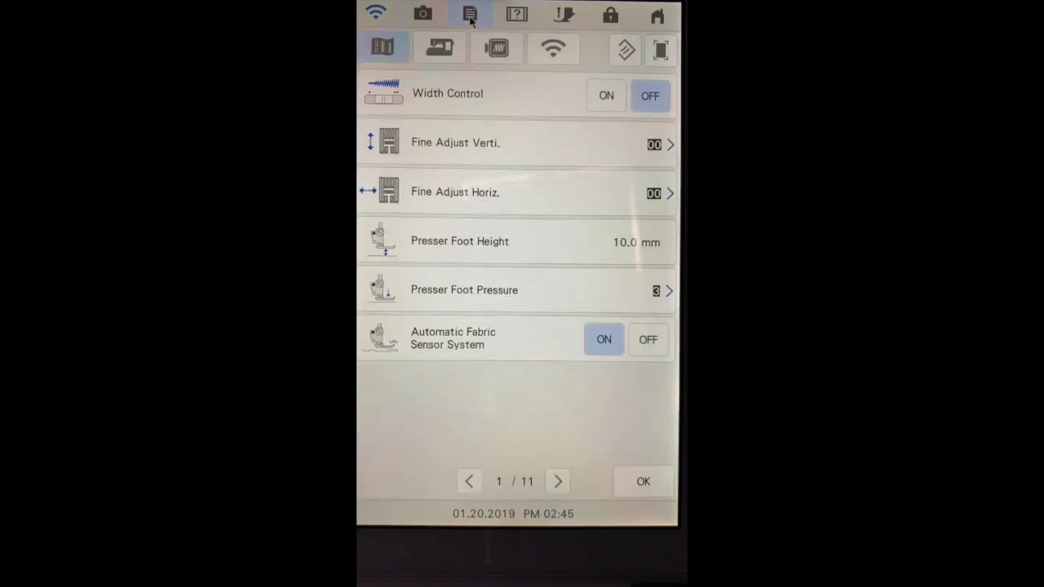
Step: Examine the range of values offered for Dual Feed Feed Adjustment in the sewing settings, without choosing a new one
left_click(557, 482)
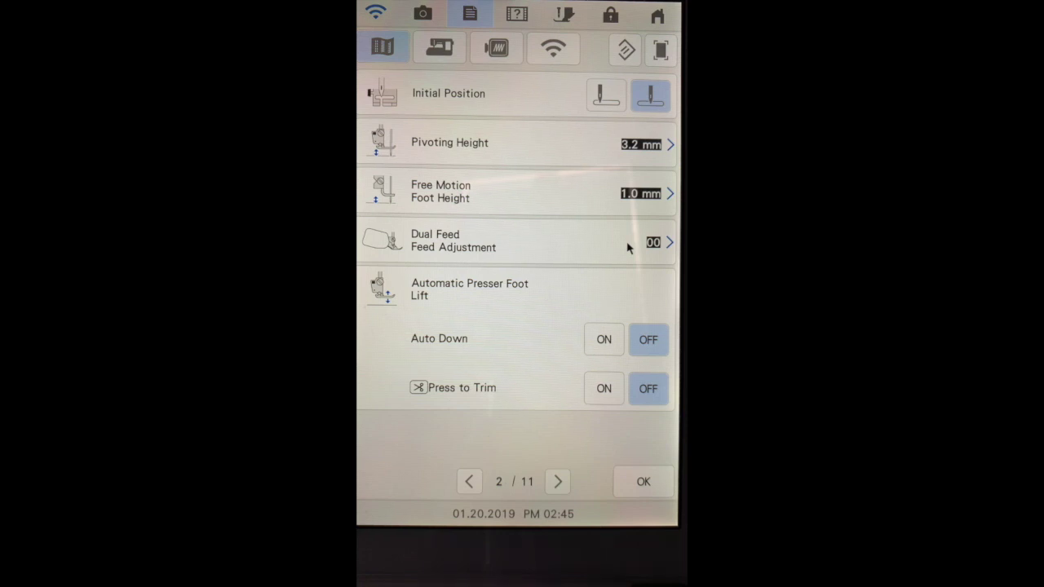
left_click(668, 244)
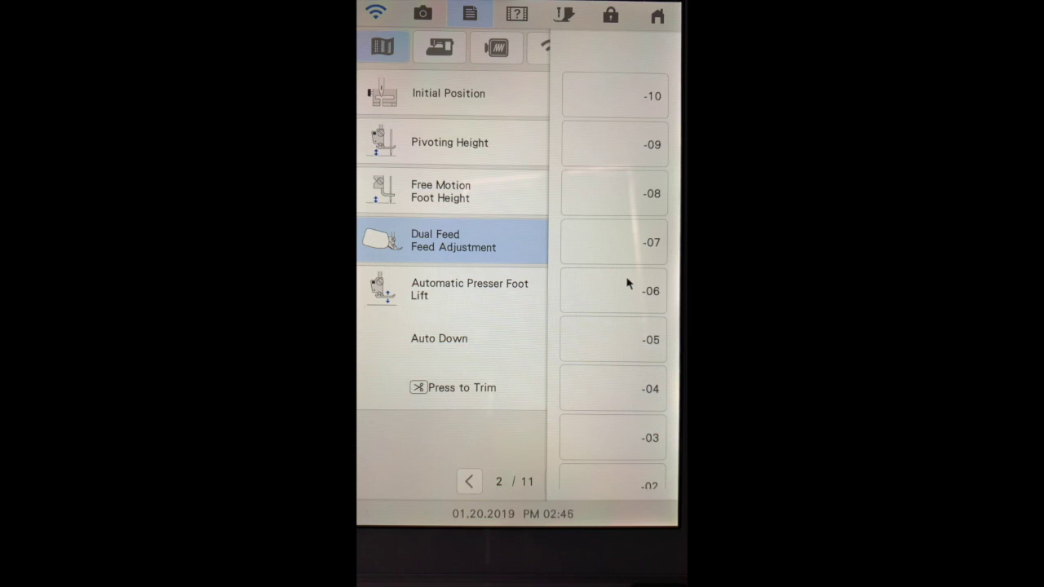
left_click_drag(662, 473, 662, 285)
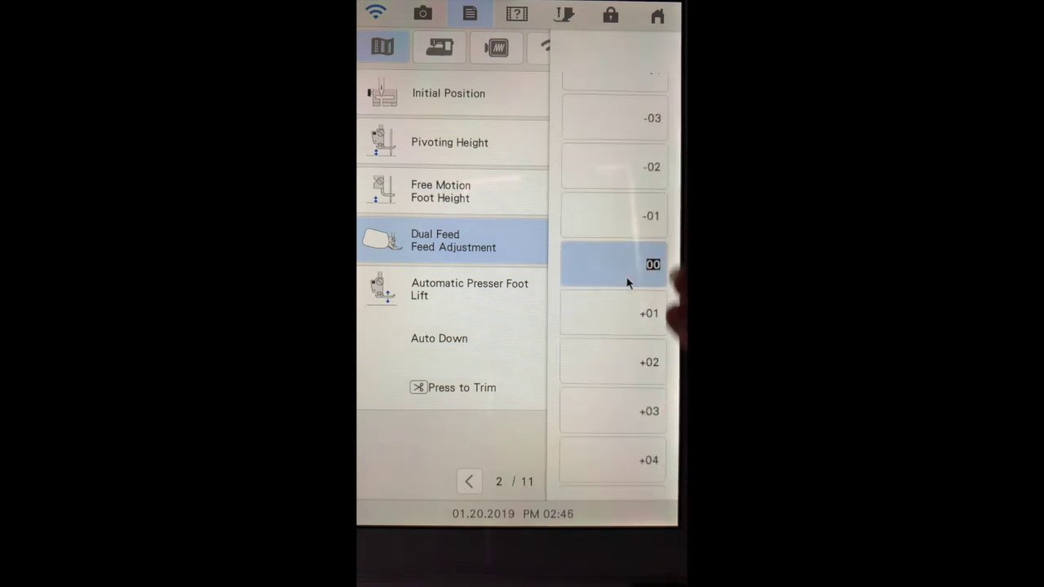
left_click_drag(664, 326, 676, 163)
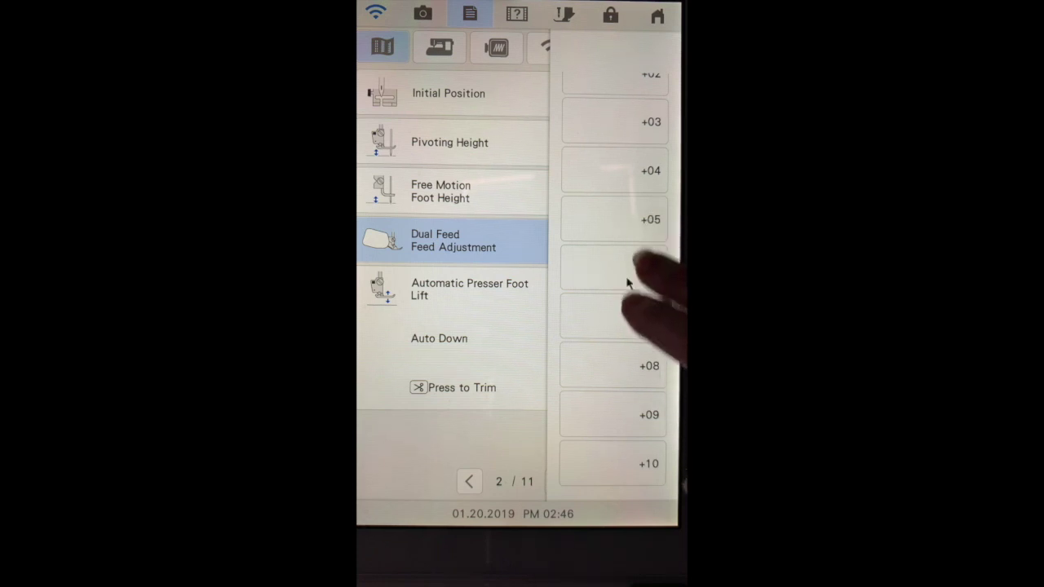
left_click_drag(663, 280, 668, 490)
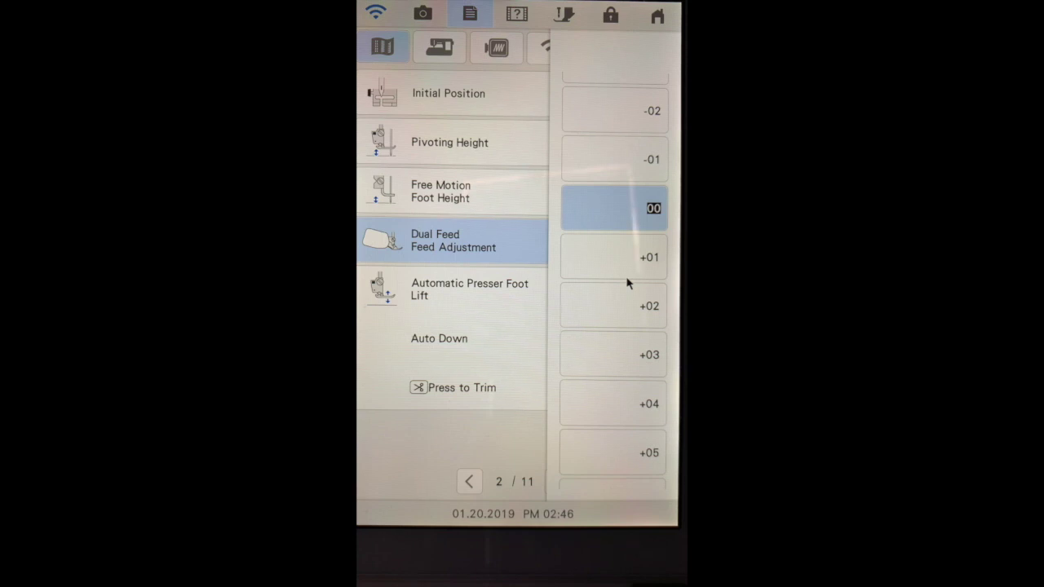
left_click(515, 244)
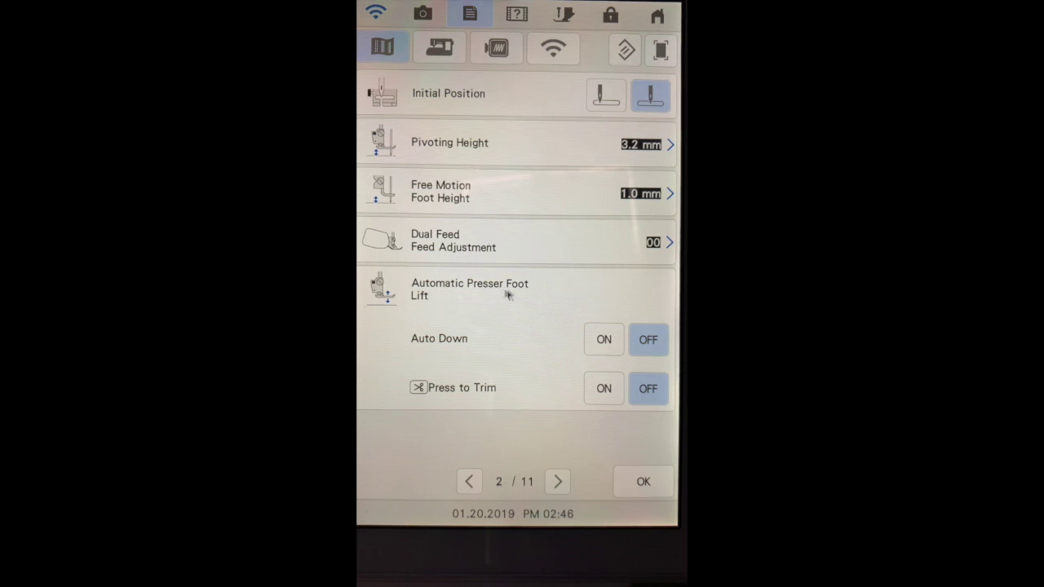
Step: Turn on Auto Down and Press to Trim under Automatic Presser Foot Lift, and close the settings
left_click(601, 343)
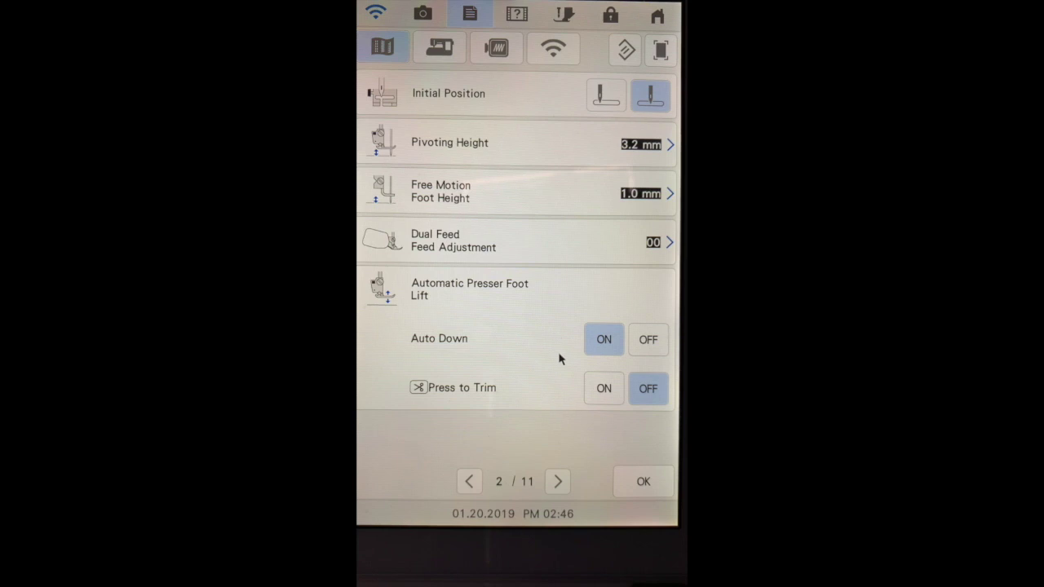
left_click(602, 395)
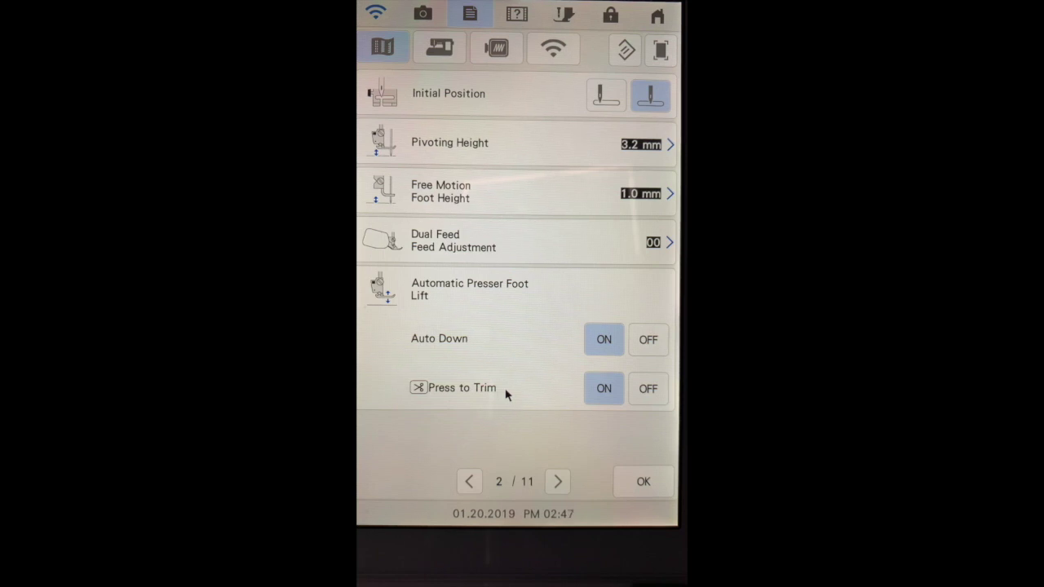
left_click(558, 482)
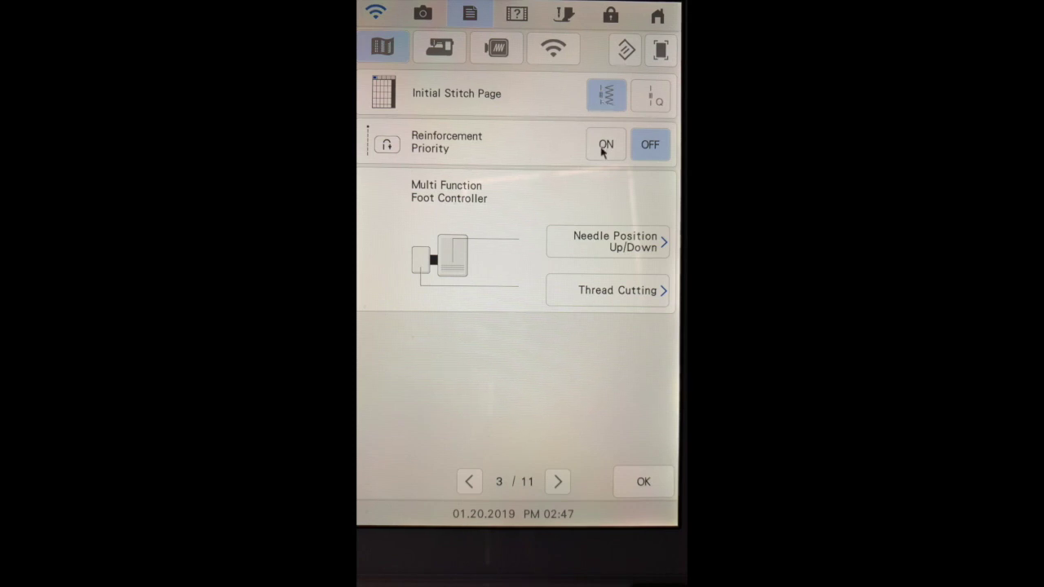
left_click(643, 482)
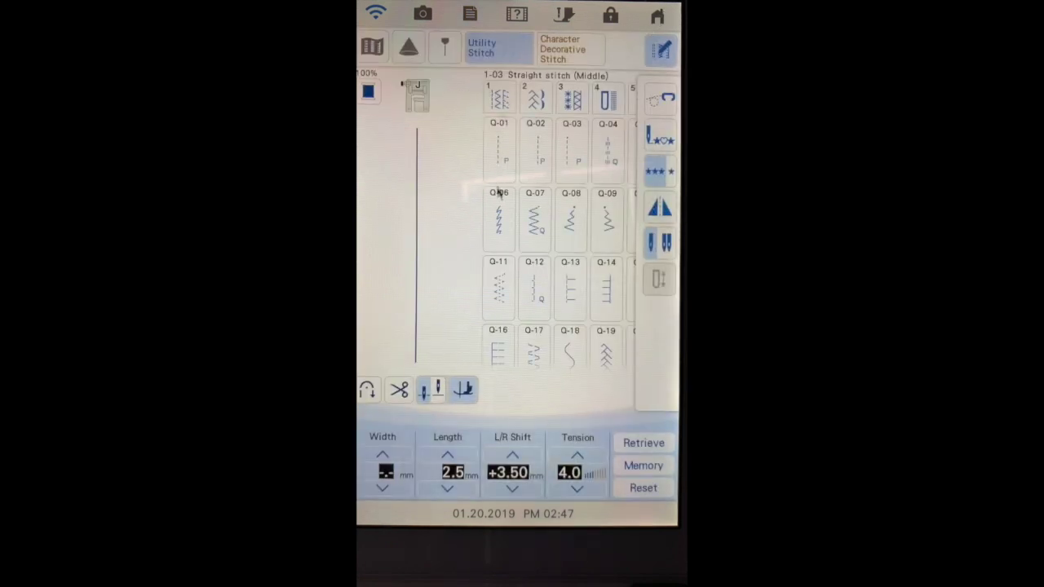
Step: Hide the stitch editing tools and display category 1 of the utility stitches
left_click(496, 102)
left_click(495, 105)
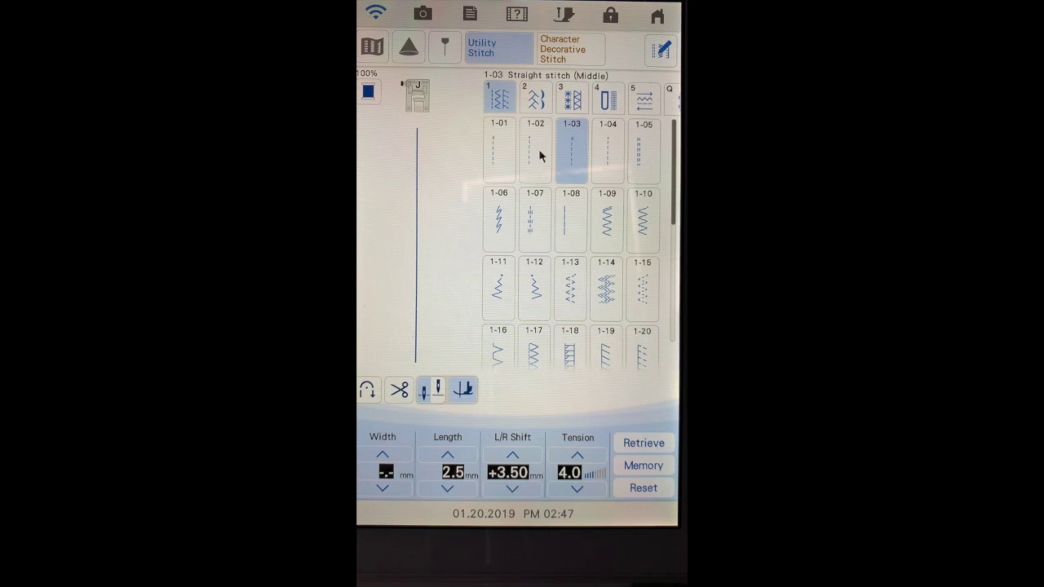
Step: Assign Reverse Stitch to the Multi Function Foot Controller's main pedal, and view the side pedal's function options without choosing a new one
left_click(474, 16)
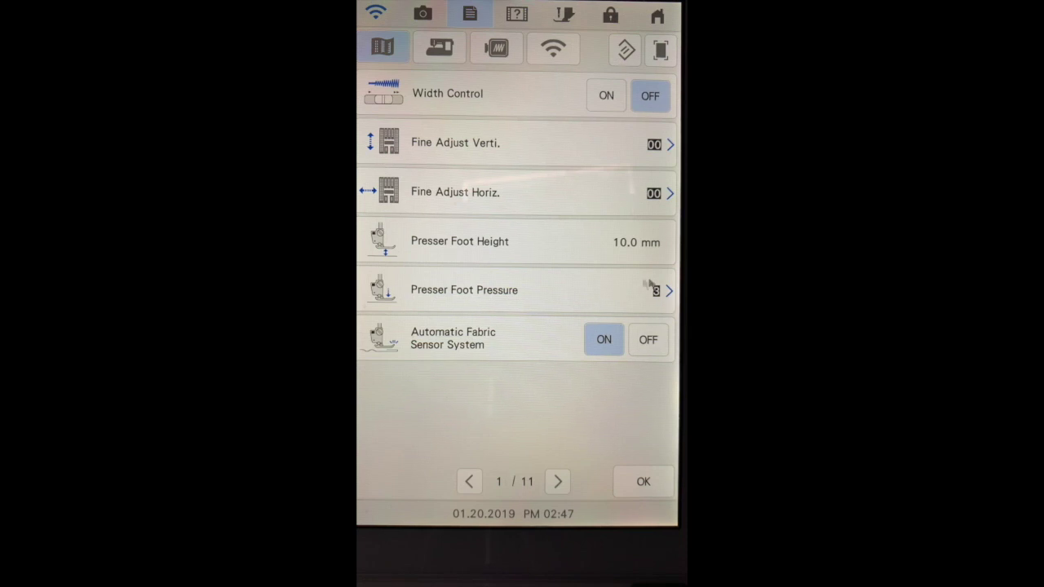
left_click(566, 486)
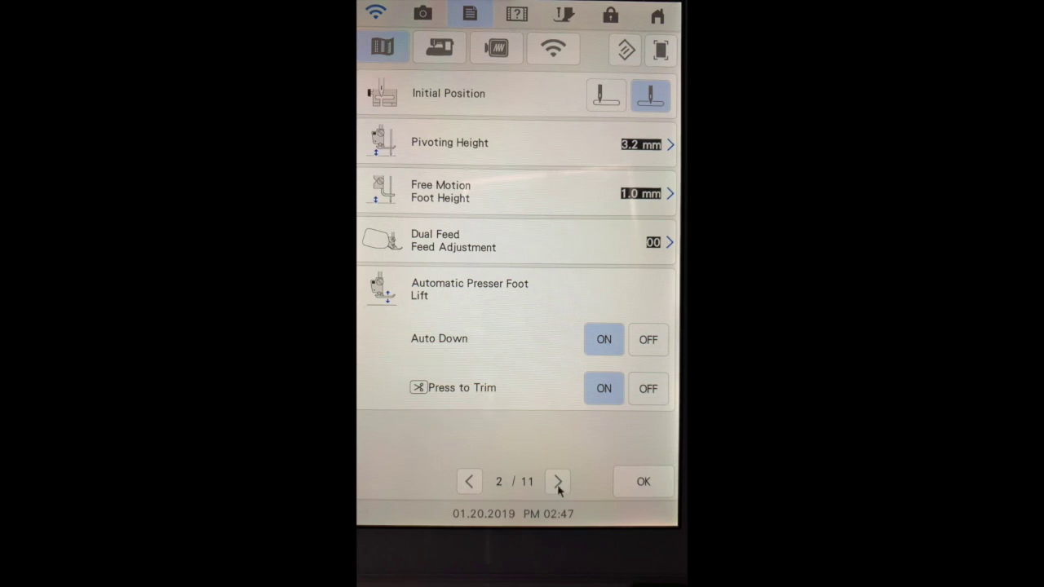
left_click(559, 483)
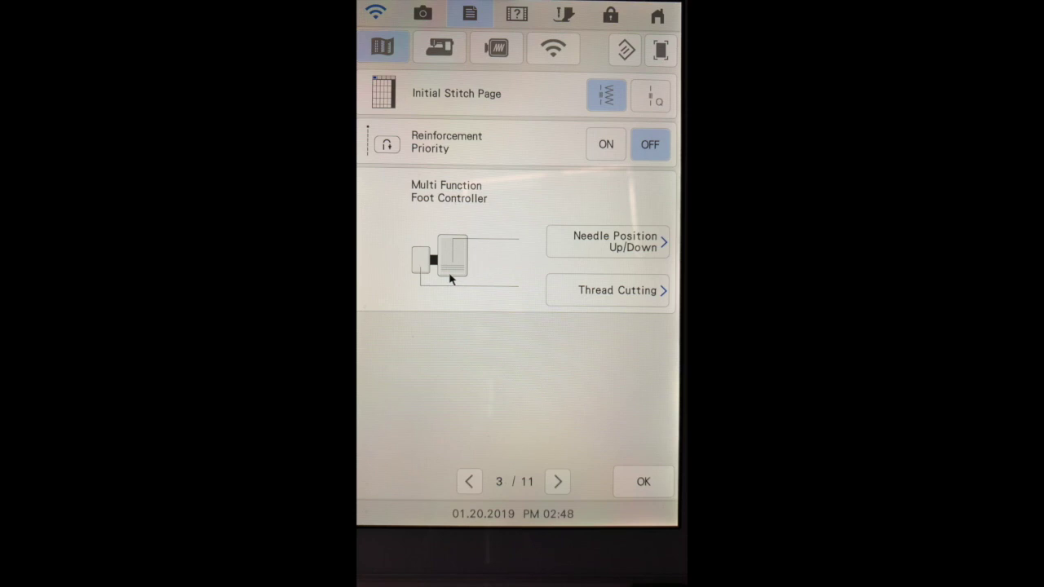
left_click(662, 243)
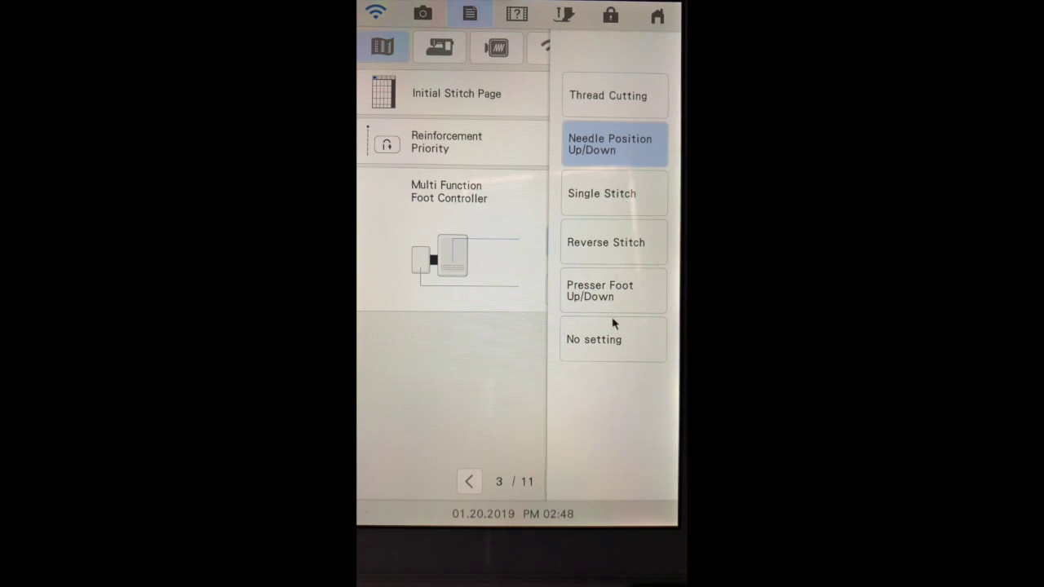
left_click(616, 250)
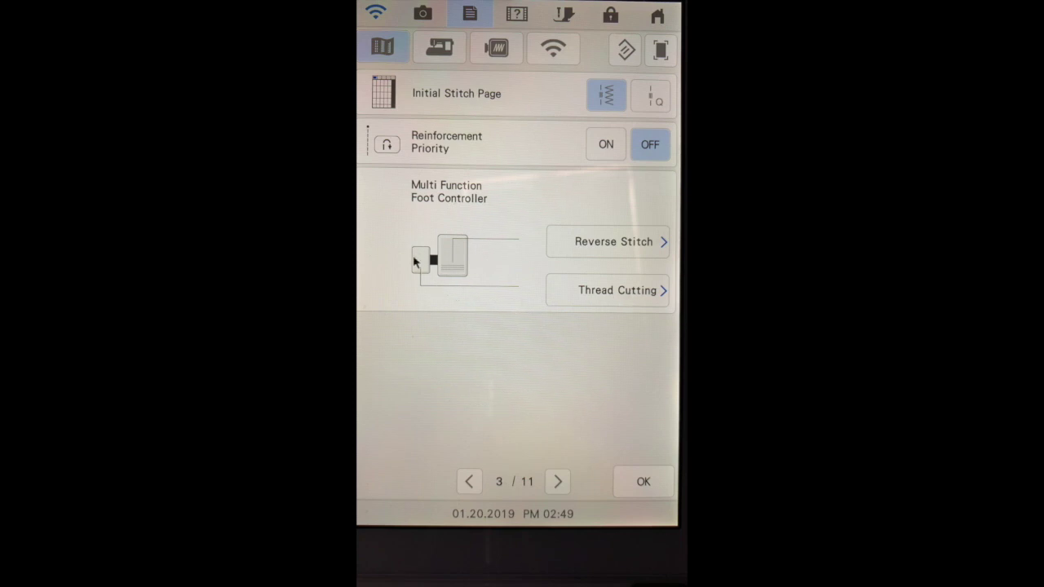
left_click(656, 301)
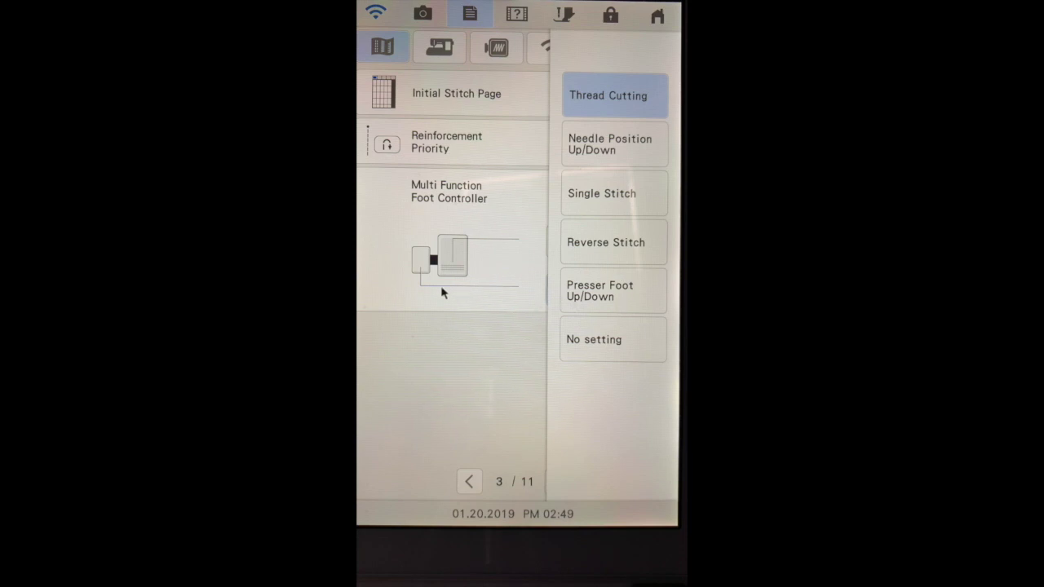
left_click(464, 335)
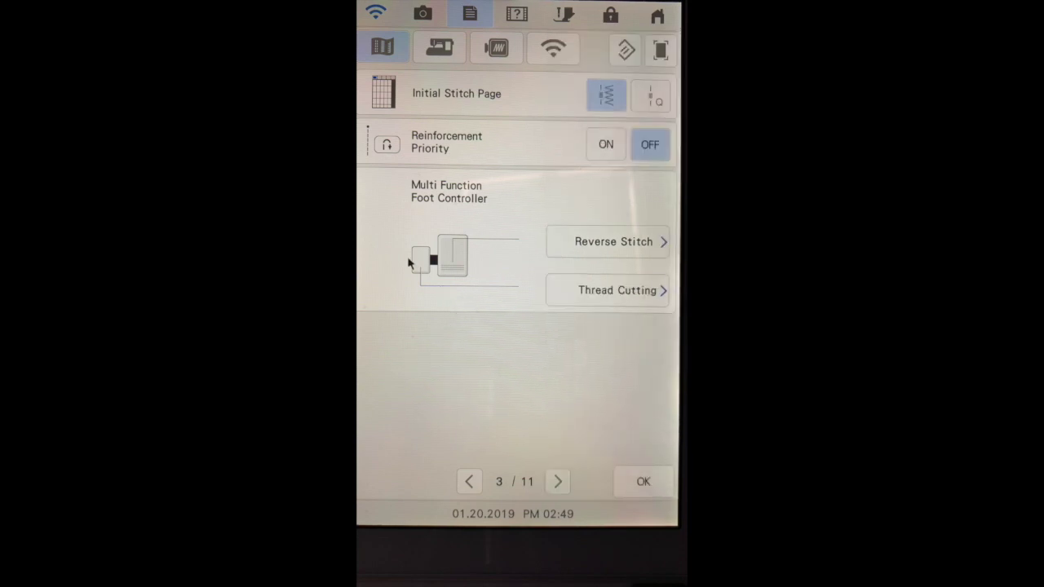